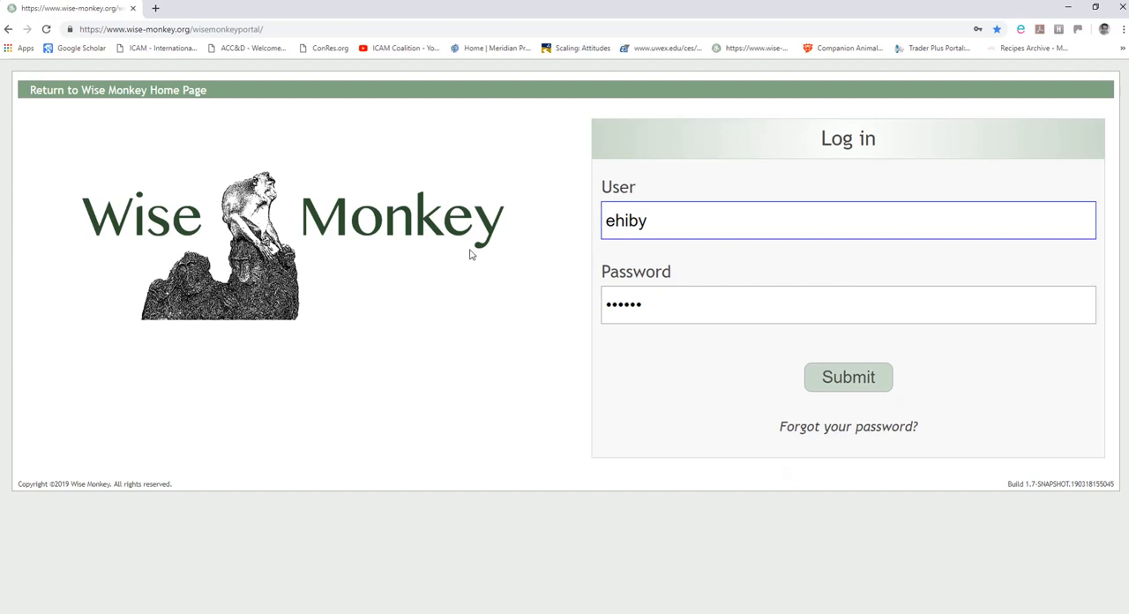
# Log in to the portal and choose the Project Administrator for IFAW Mexico role.
pyautogui.click(853, 379)
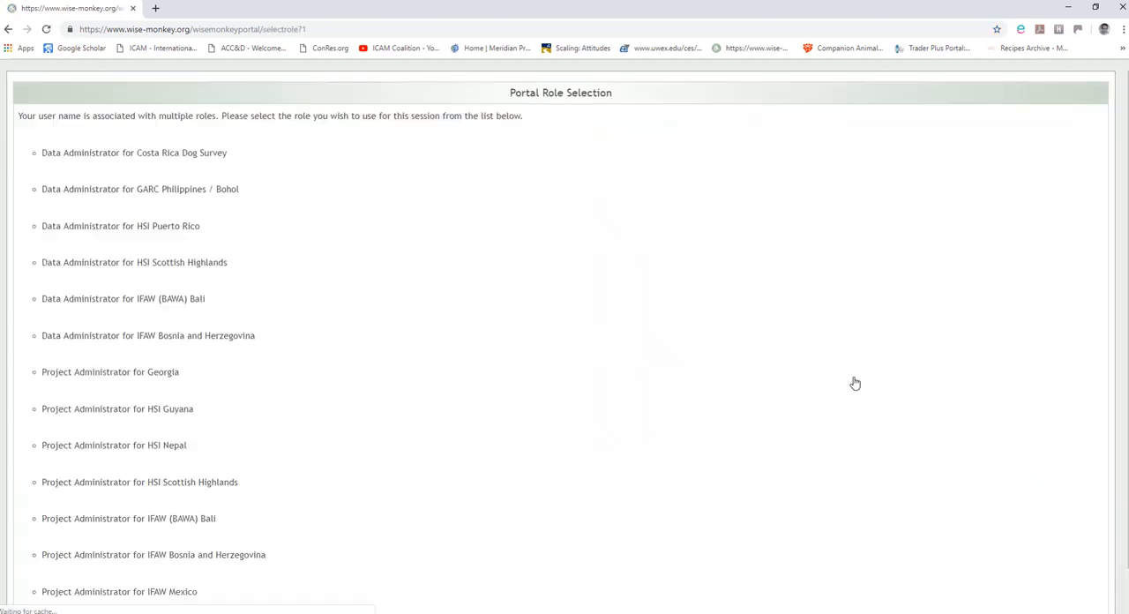
pyautogui.scroll(-1, 383, 339)
pyautogui.click(172, 551)
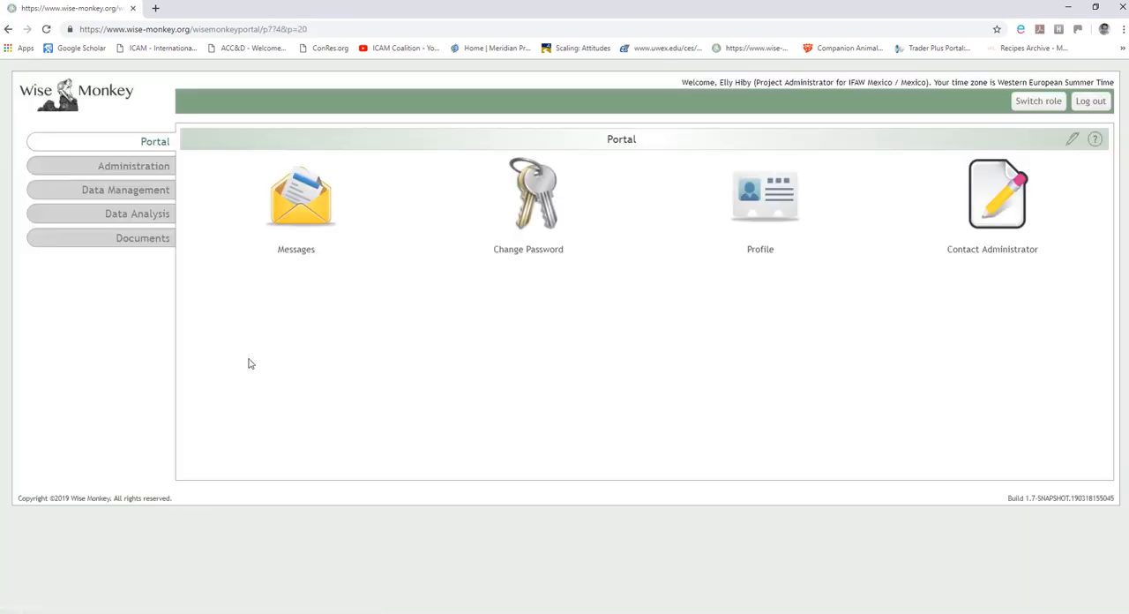
# Export the Casita Azul dog (Dogalog) activity records from Data Management as a comma separated values file.
pyautogui.click(148, 193)
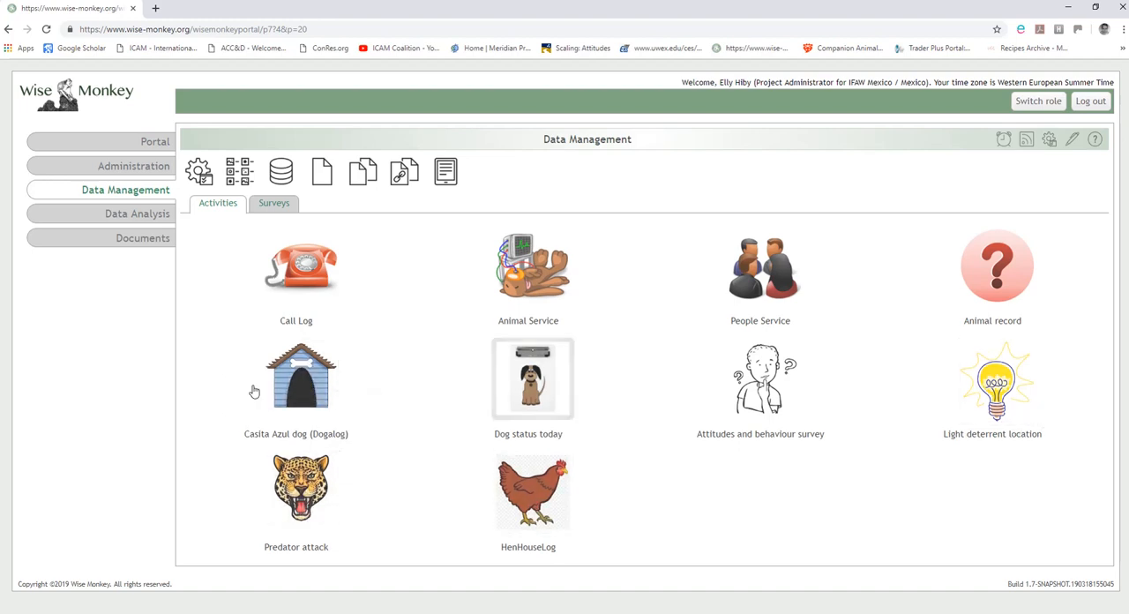
pyautogui.click(301, 379)
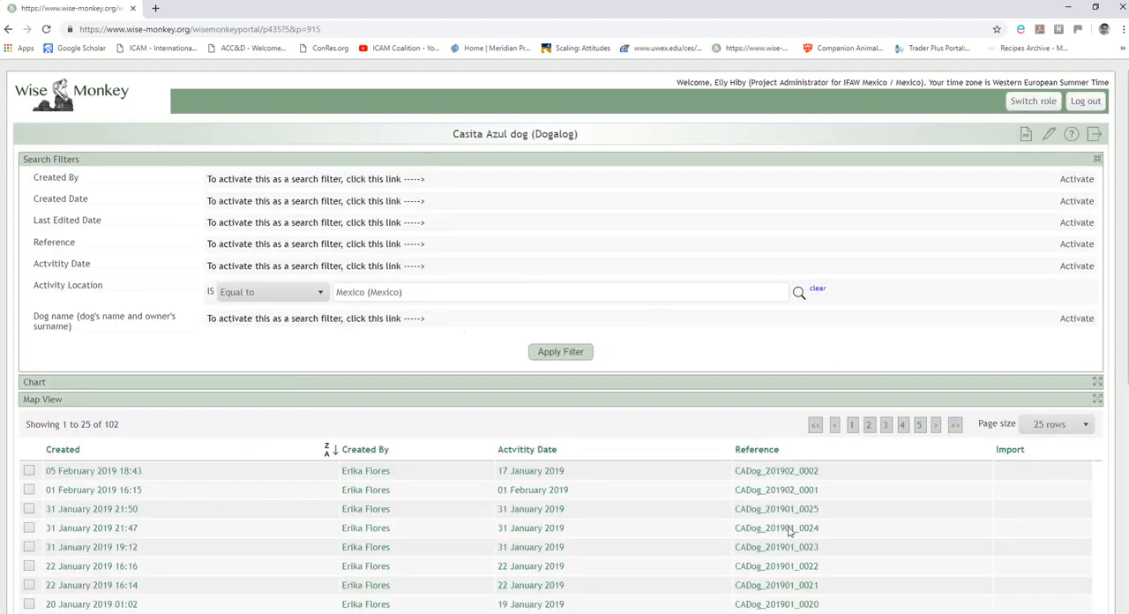
pyautogui.scroll(-5, 701, 468)
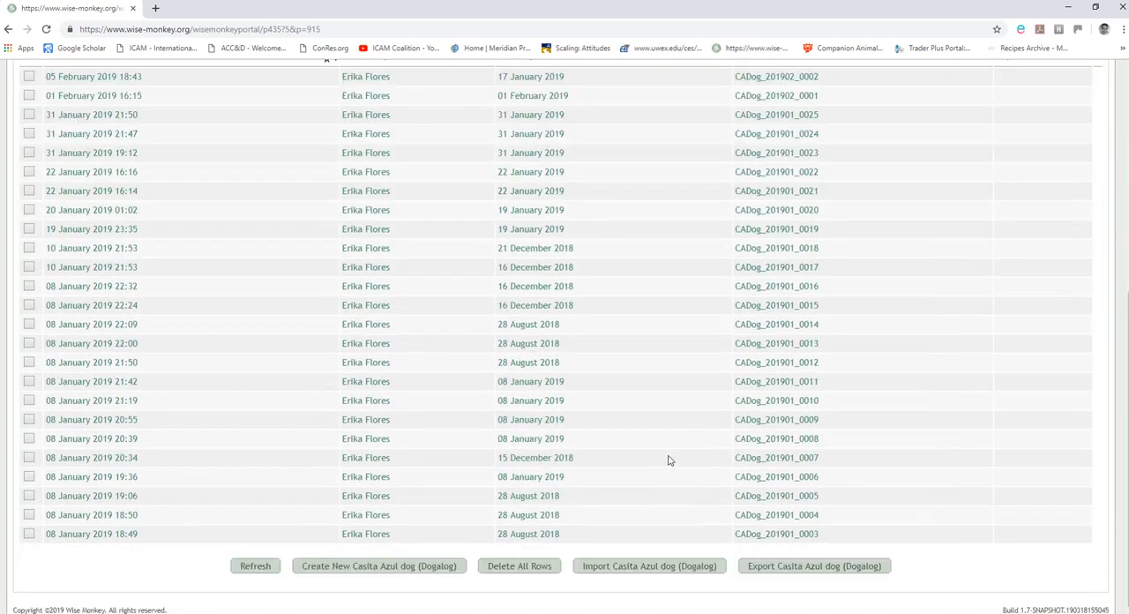
pyautogui.click(812, 567)
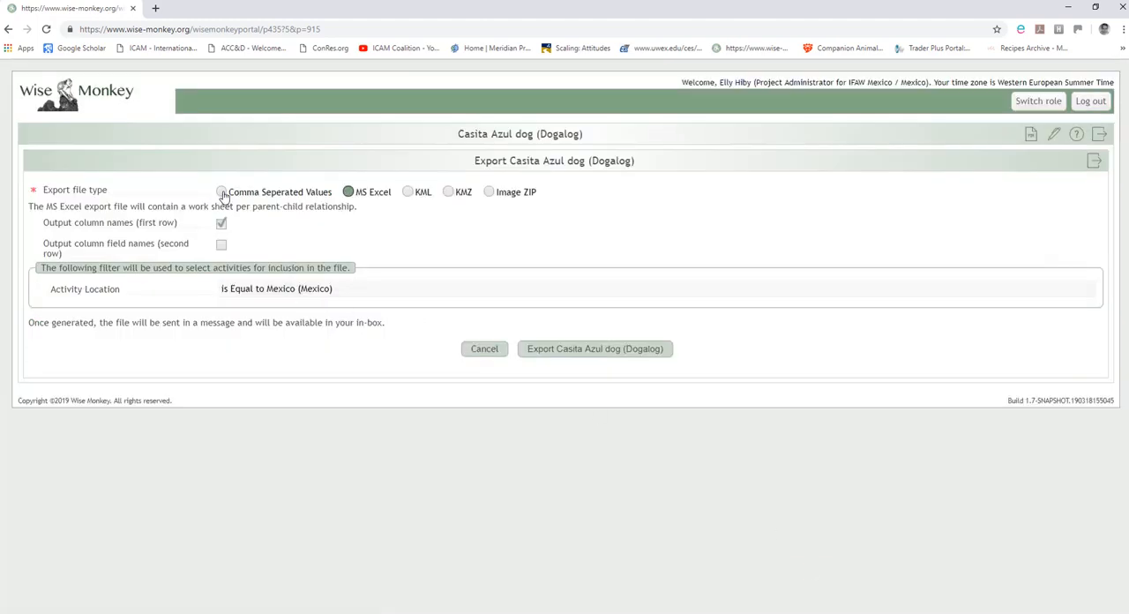
pyautogui.click(222, 193)
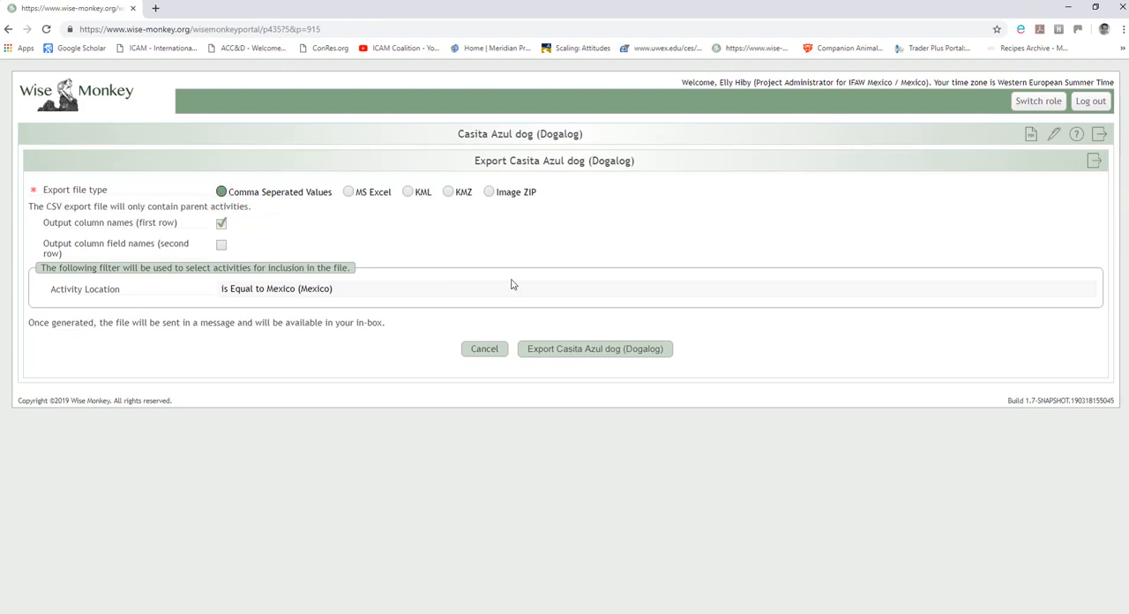
pyautogui.click(569, 350)
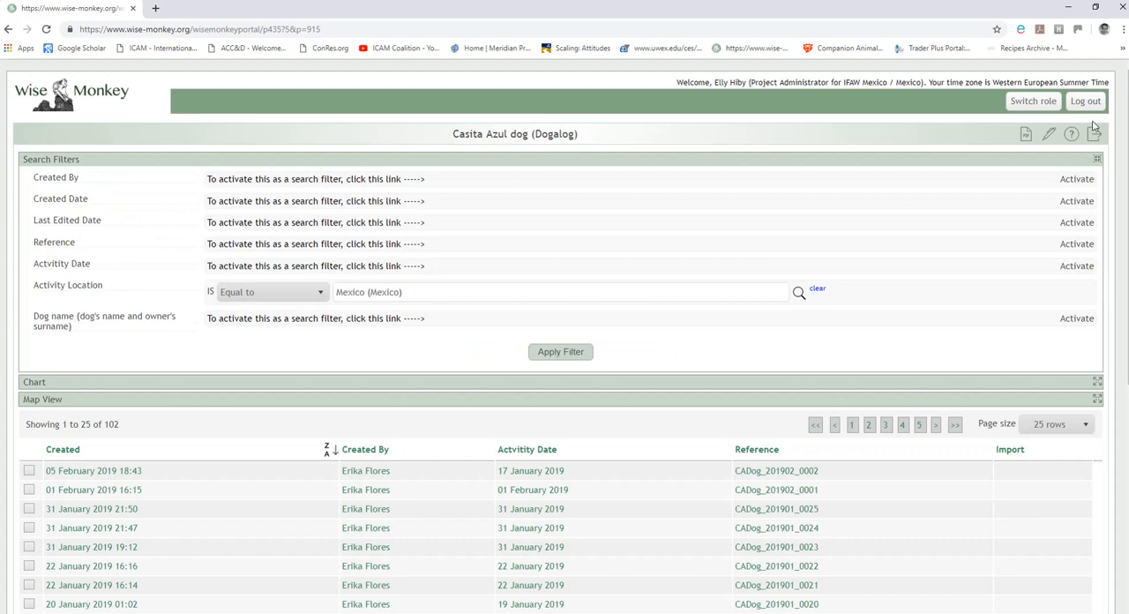
# Export the HenHouseLog activity records as a comma separated values file.
pyautogui.click(1094, 135)
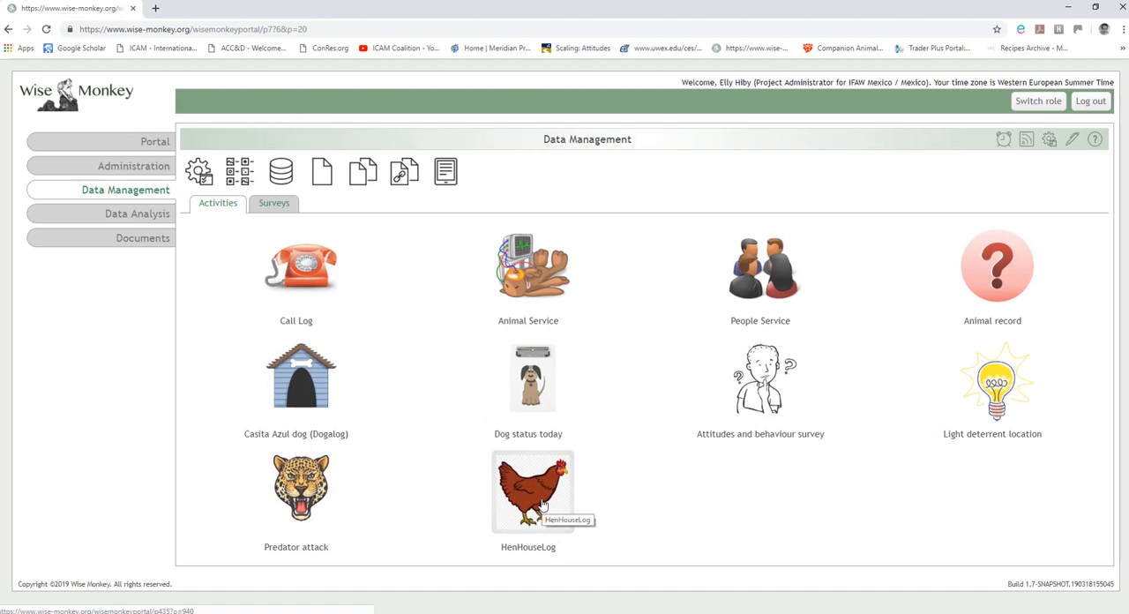
pyautogui.click(543, 505)
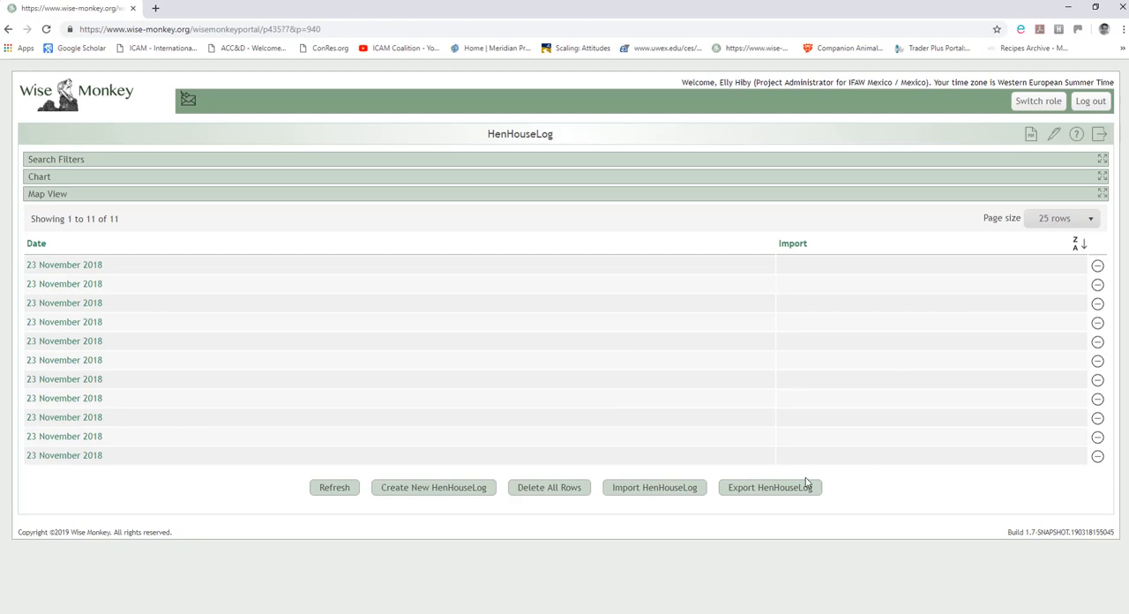
pyautogui.click(758, 491)
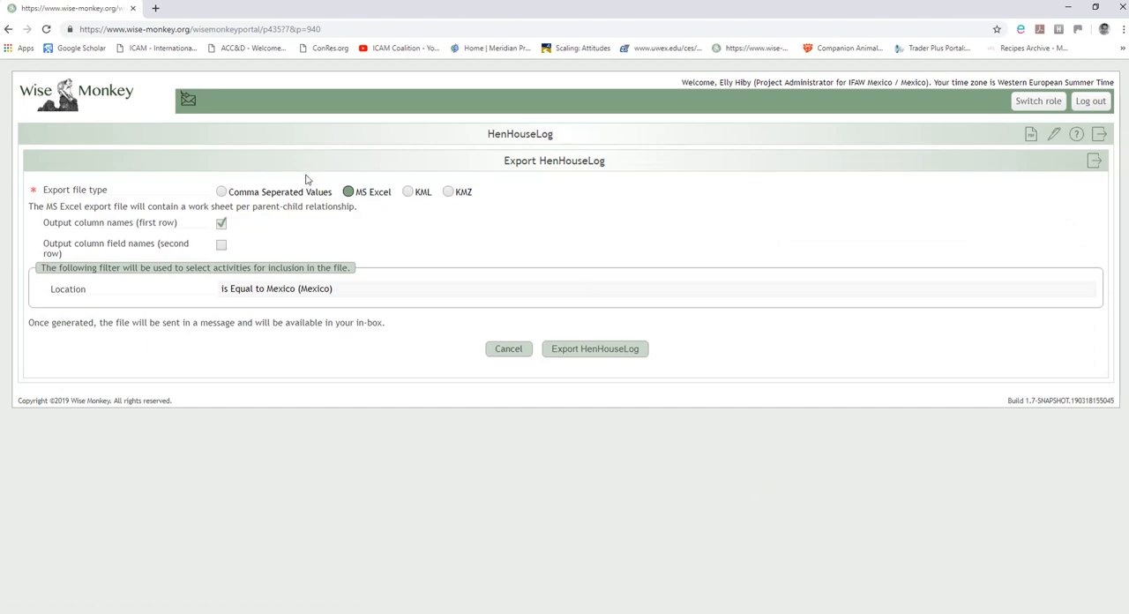
pyautogui.click(222, 193)
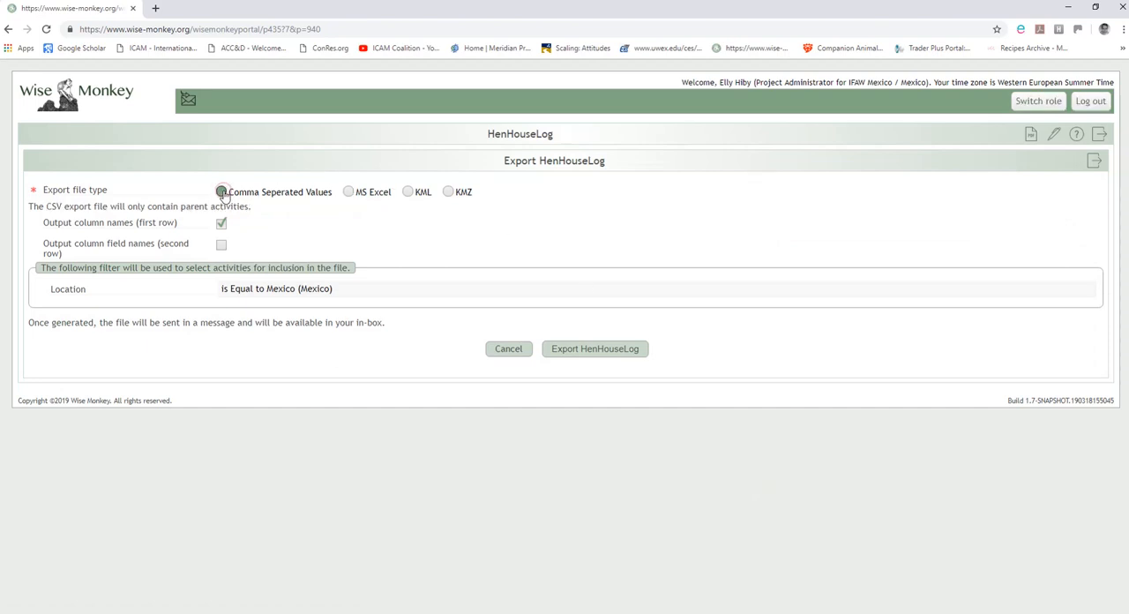
pyautogui.click(582, 352)
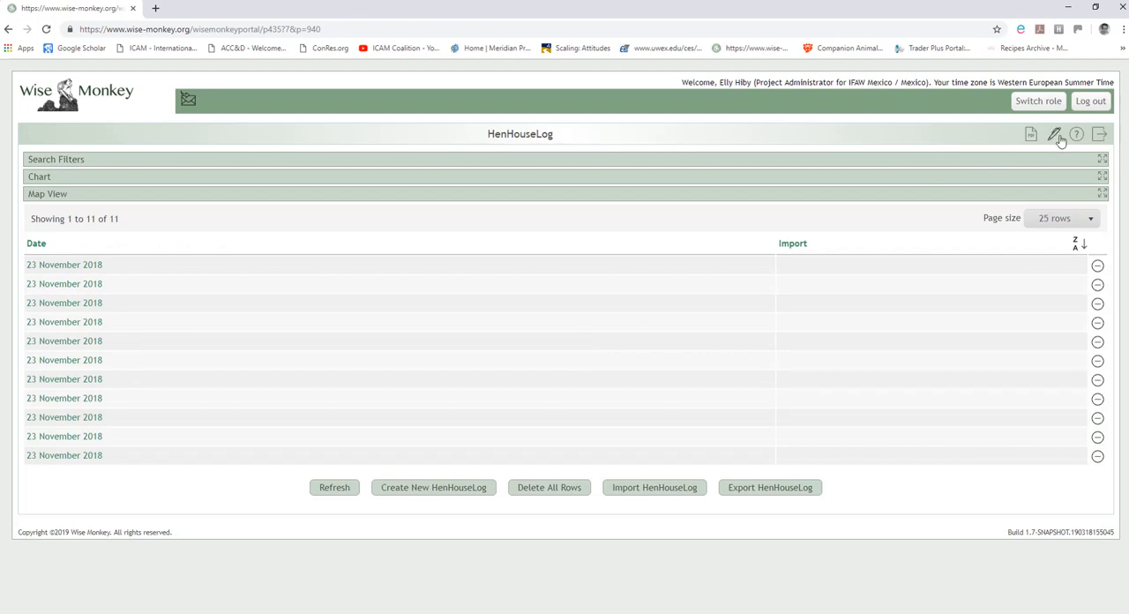
# Download the new Activity CSV File for Casita Azul dog (Dogalog), dated 31/03/19, from the portal messages.
pyautogui.click(1098, 135)
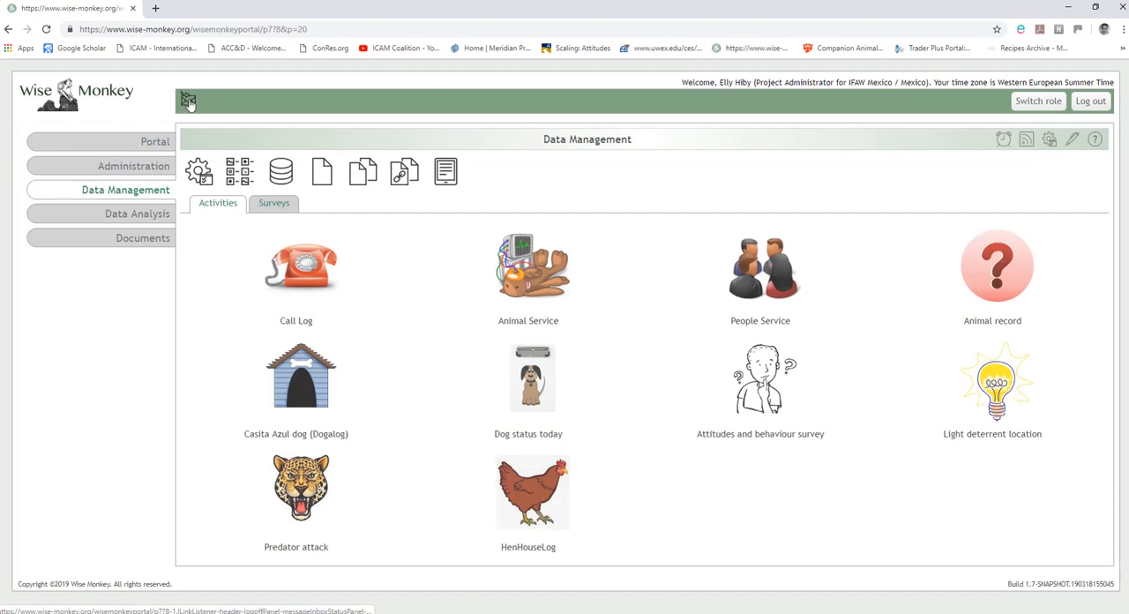
pyautogui.click(139, 166)
pyautogui.click(146, 146)
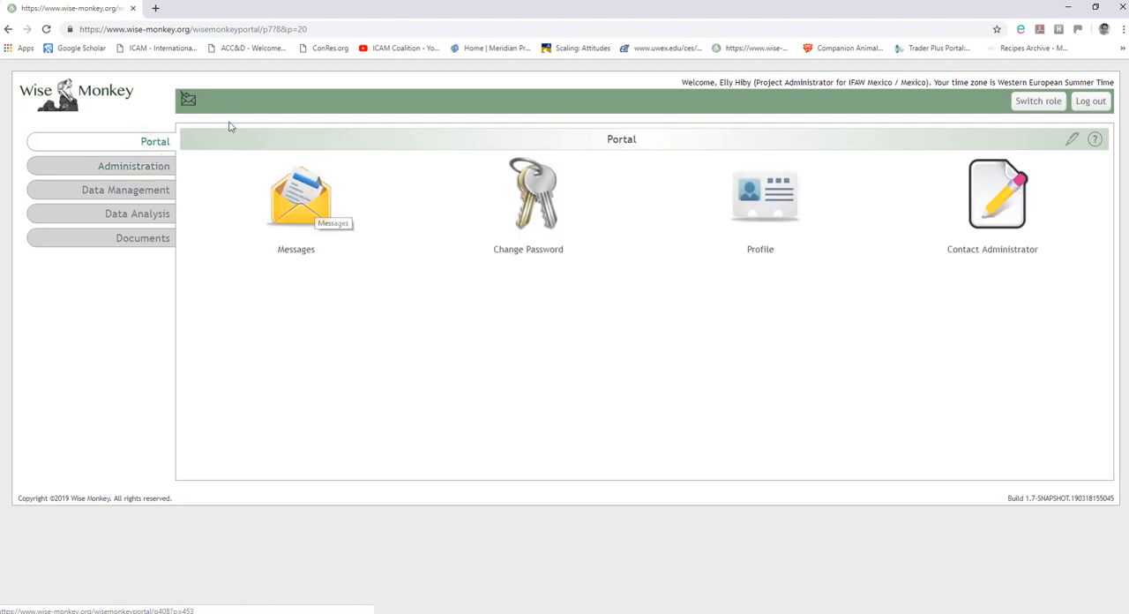
pyautogui.click(187, 102)
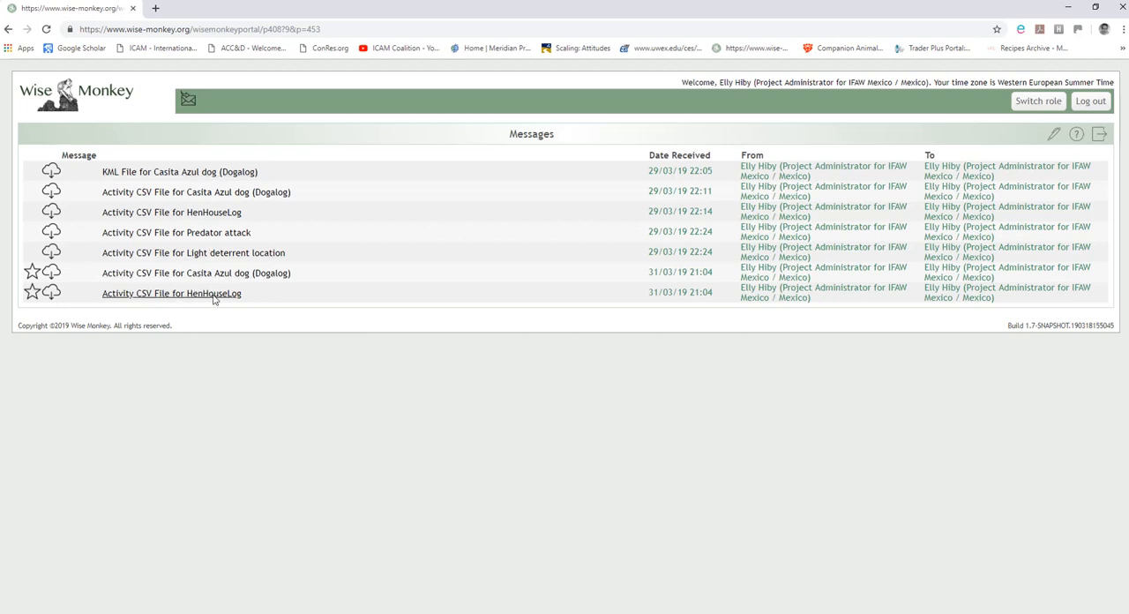
pyautogui.click(773, 275)
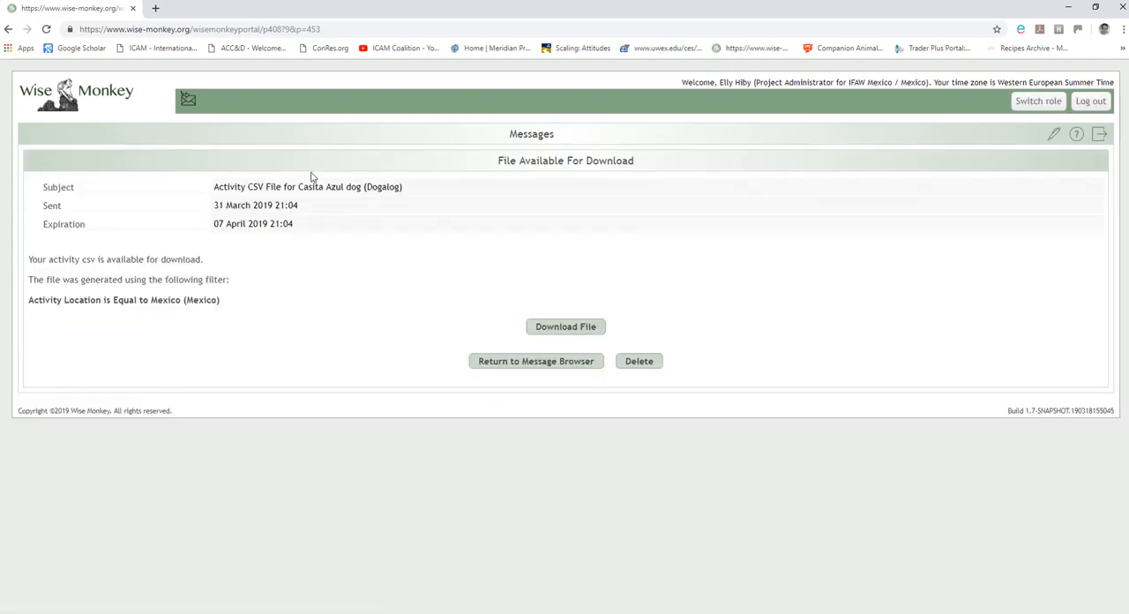
pyautogui.click(566, 327)
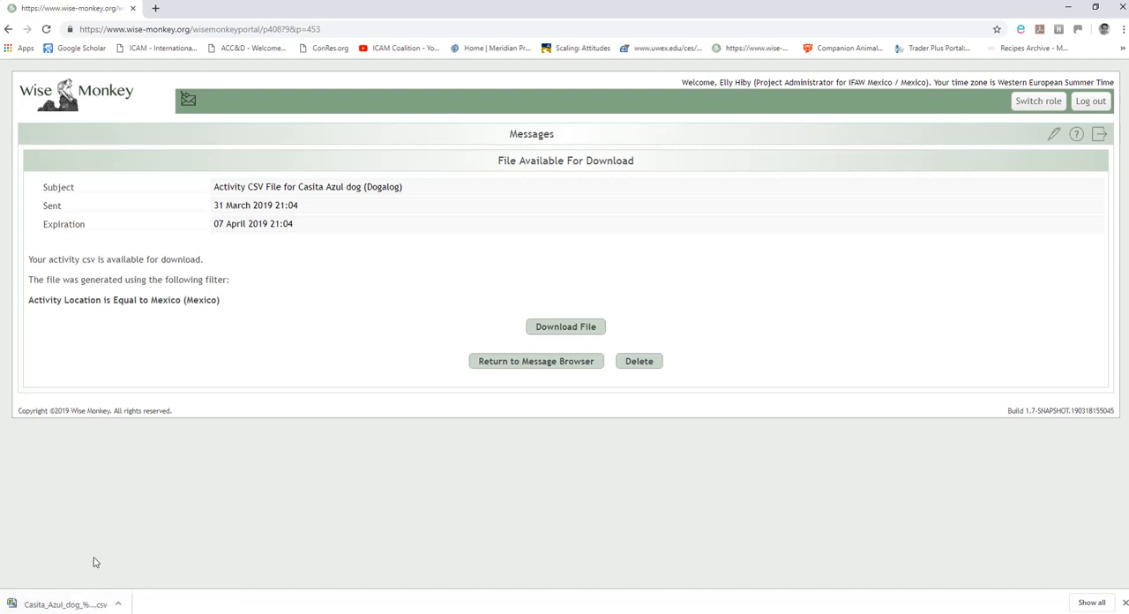
# Download the new Activity CSV File for HenHouseLog, dated 31/03/19, from the portal messages.
pyautogui.click(189, 102)
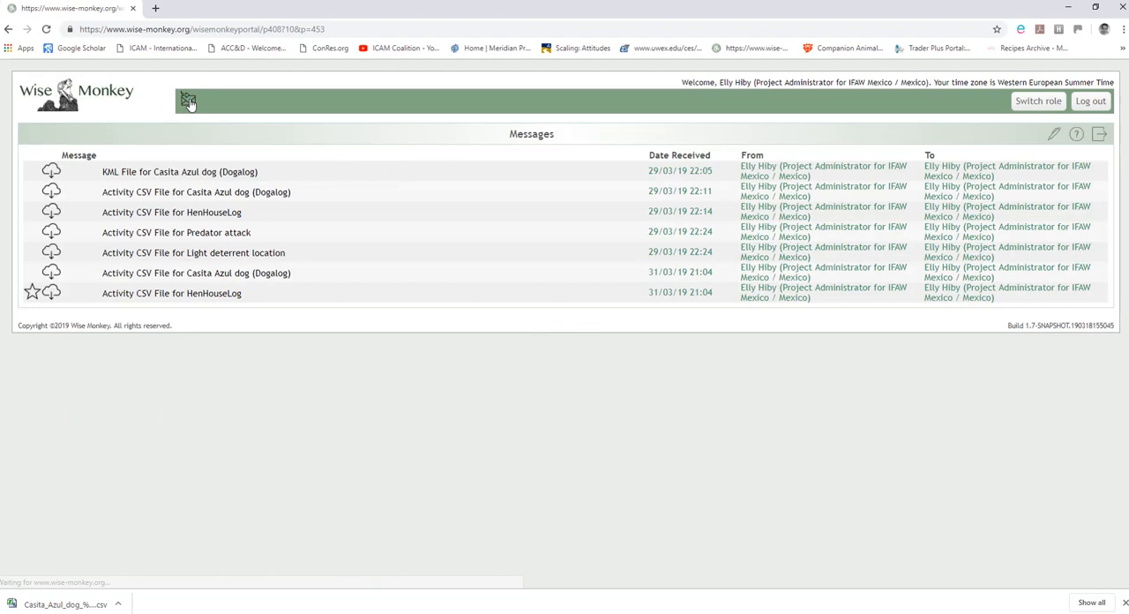
pyautogui.click(746, 292)
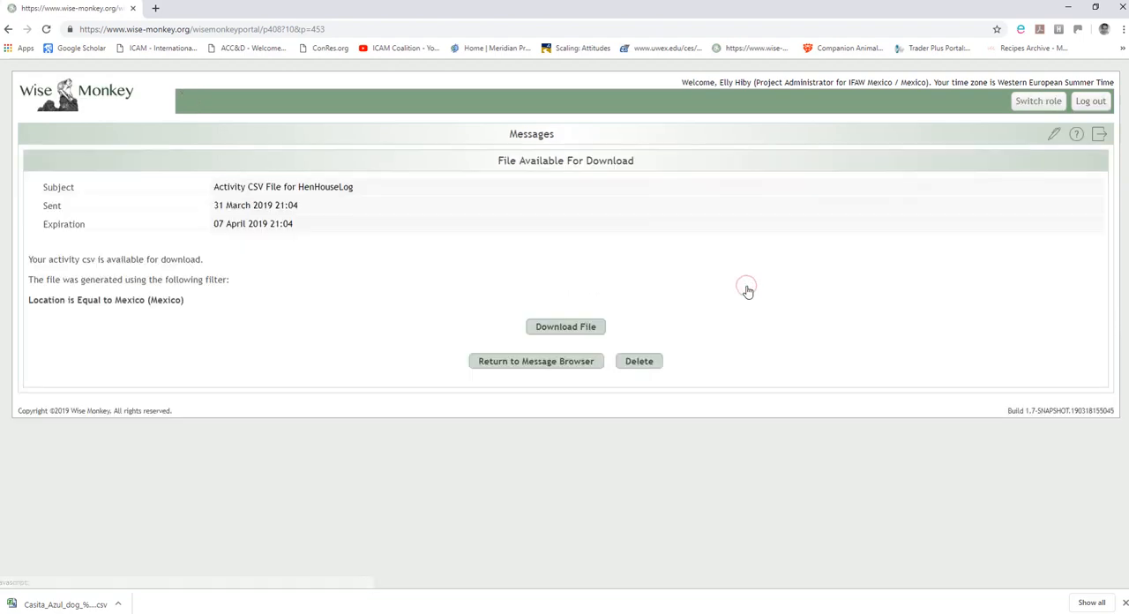
pyautogui.click(557, 332)
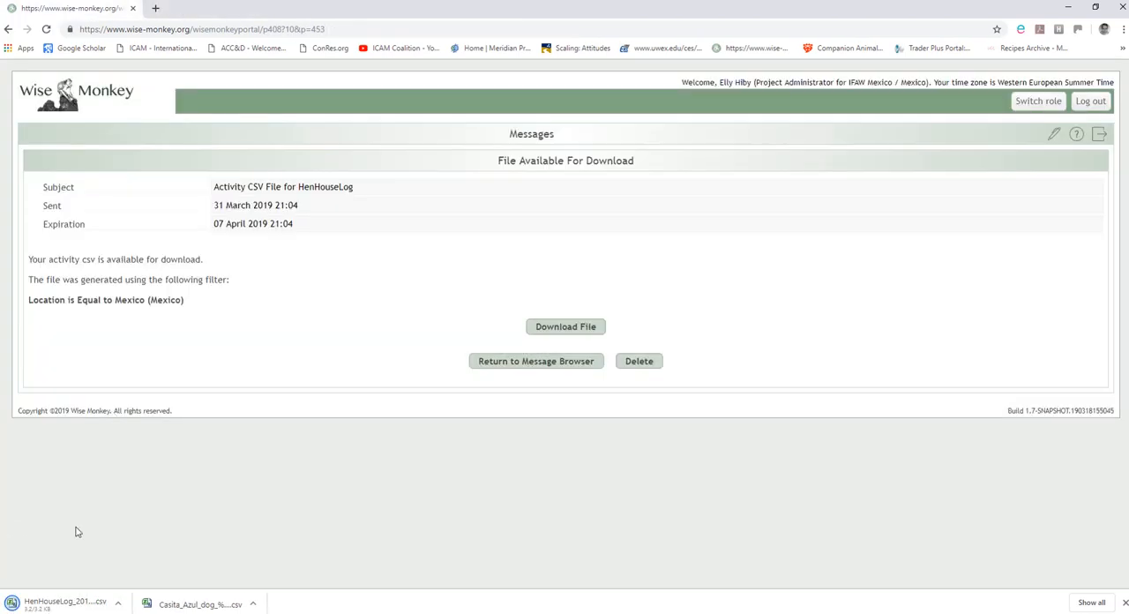
# Transfer both downloaded CSV files from Downloads into the Data for map layers folder under Playa del Carmen.
pyautogui.click(253, 604)
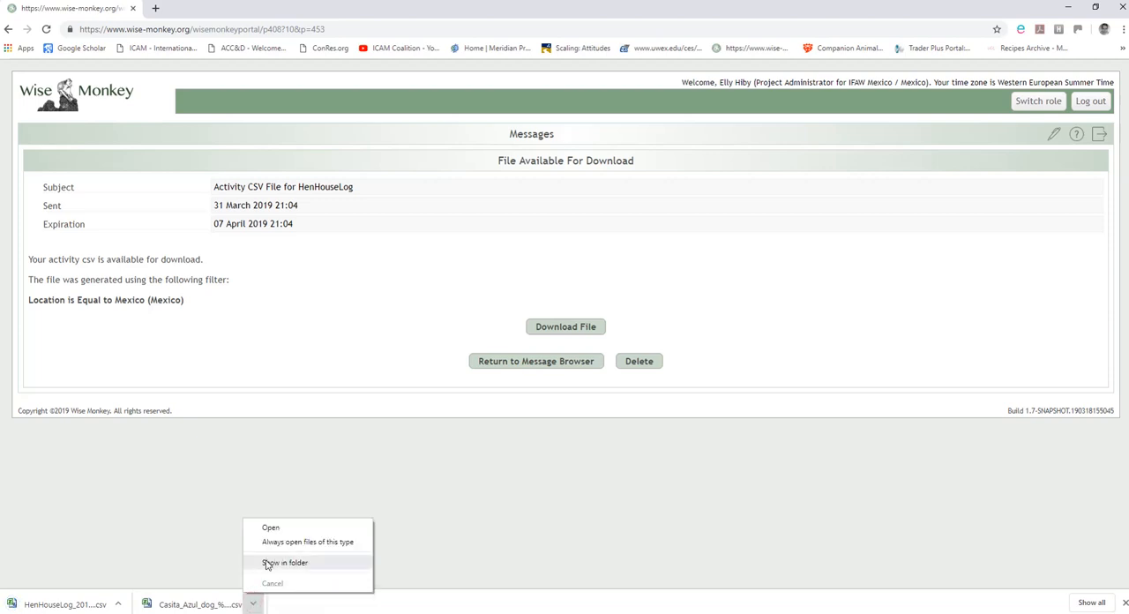
pyautogui.click(267, 563)
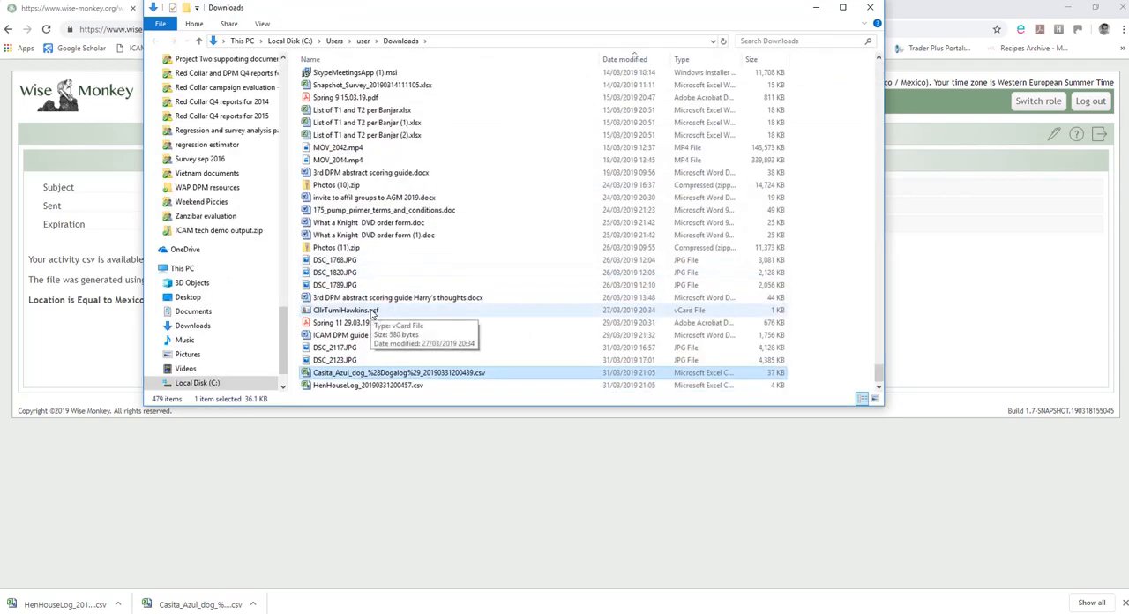
pyautogui.keyDown('ctrl'); pyautogui.click(353, 385); pyautogui.keyUp('ctrl')
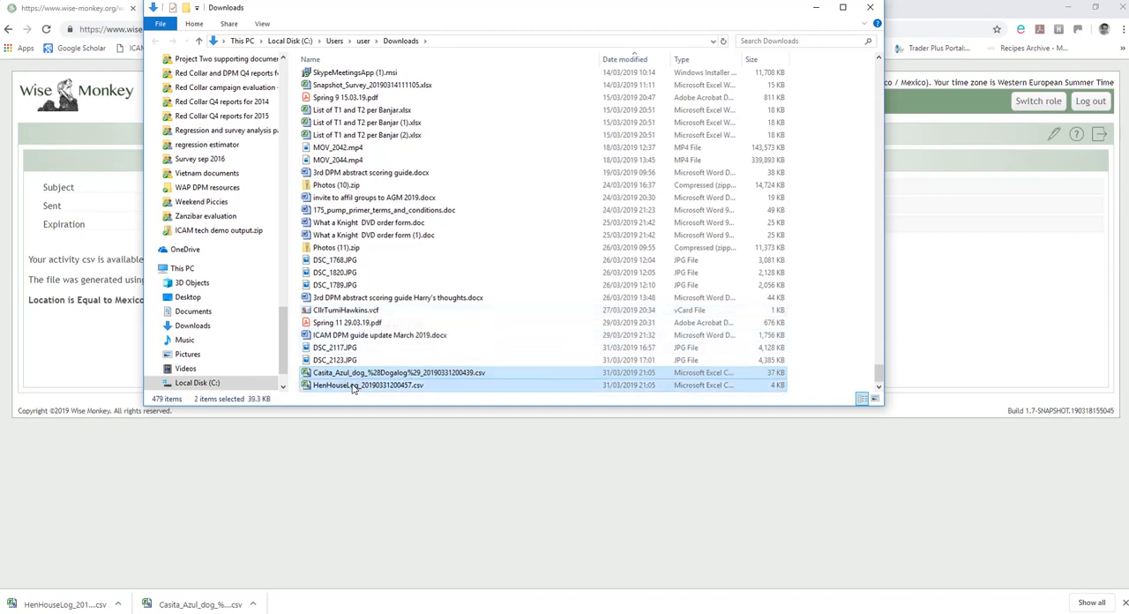
pyautogui.moveTo(284, 340); pyautogui.dragTo(291, 65)
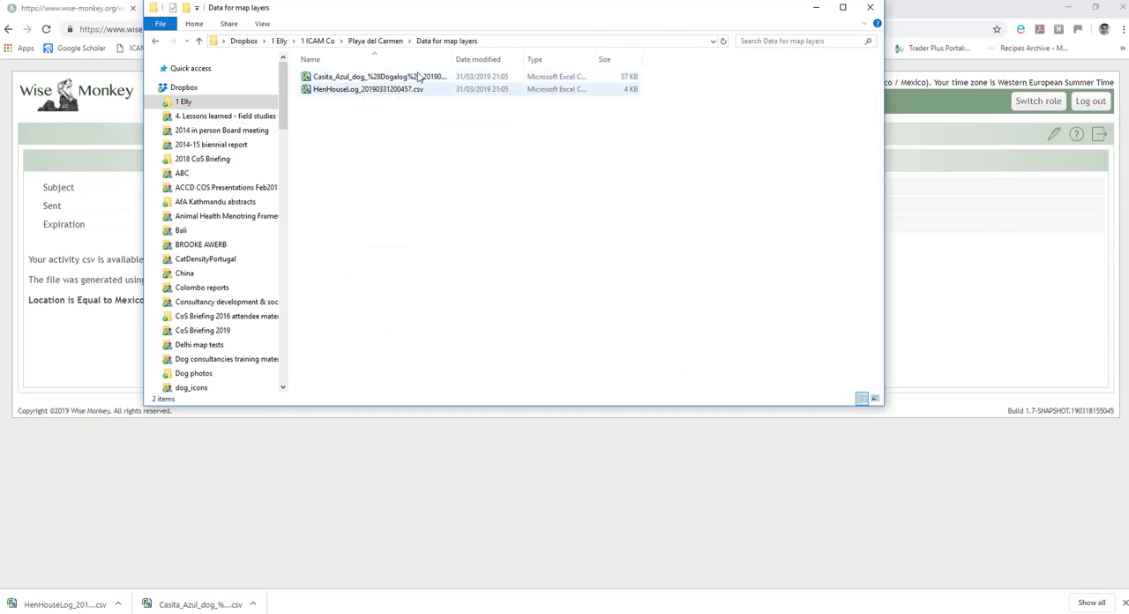
# Widen the Name column to show the full file names and open the Casita_Azul_dog CSV file in Excel.
pyautogui.moveTo(454, 59); pyautogui.dragTo(499, 59)
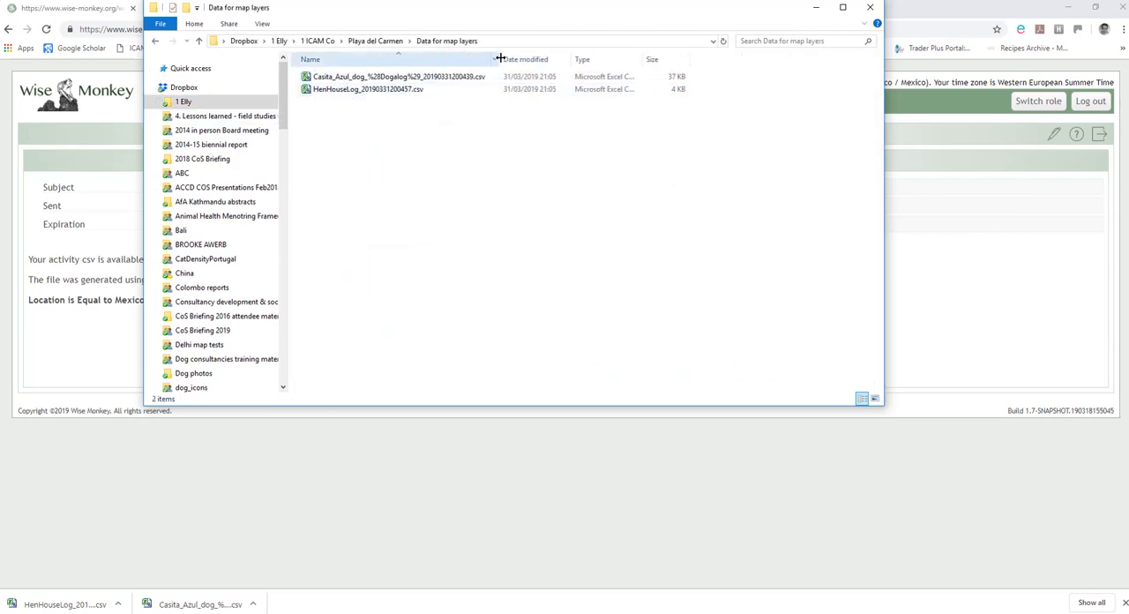
pyautogui.click(360, 78)
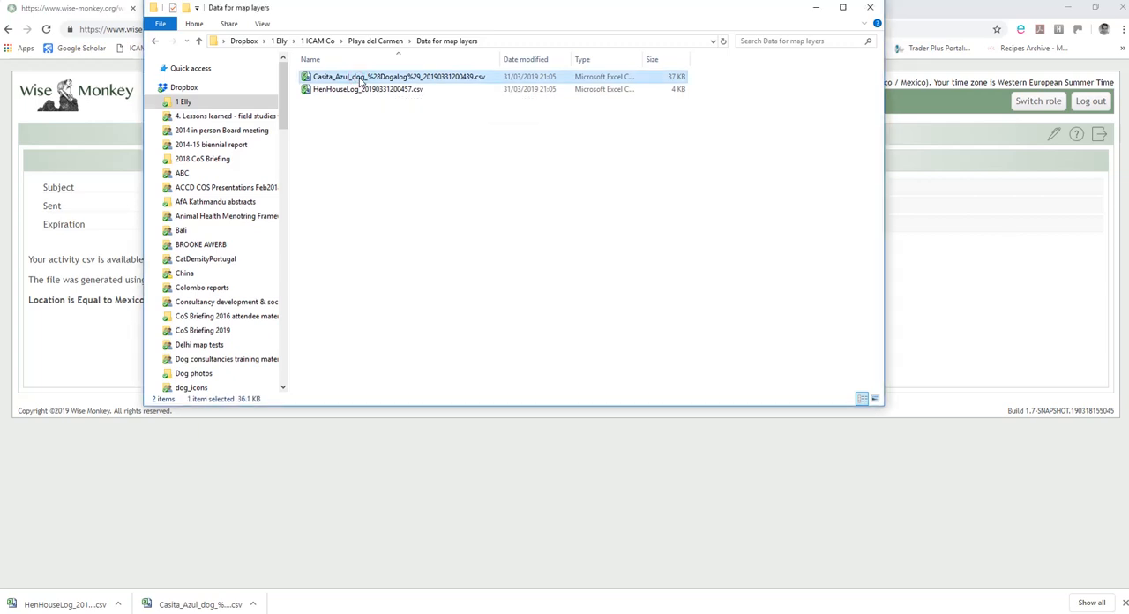
pyautogui.doubleClick(360, 80)
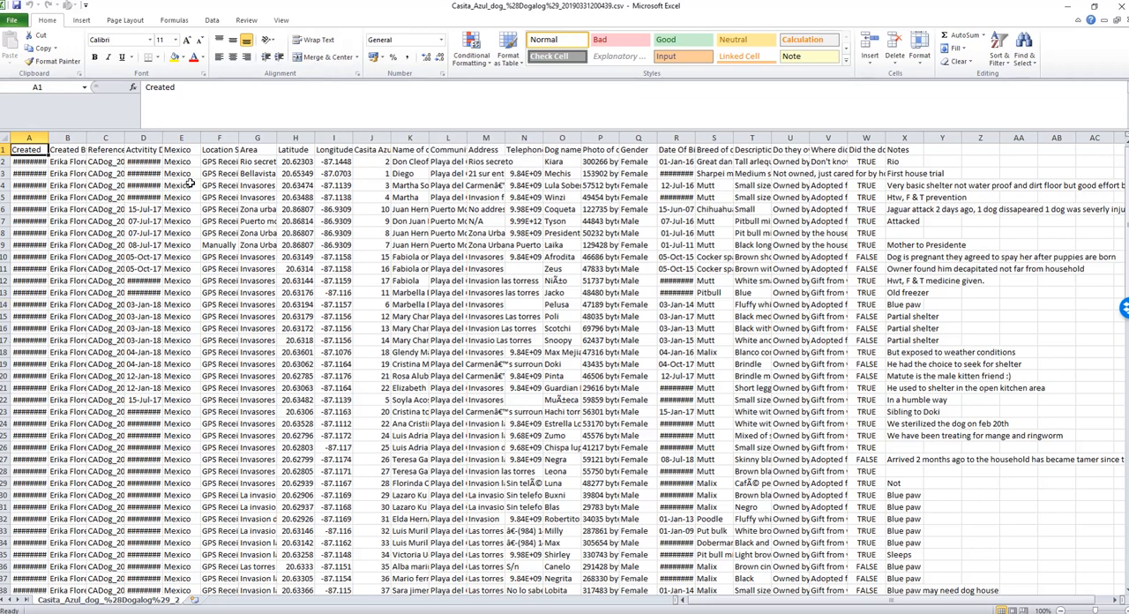
# Check the Latitude, Longitude and dog name headings, and delete columns A to G, from Created through Area.
pyautogui.click(29, 138)
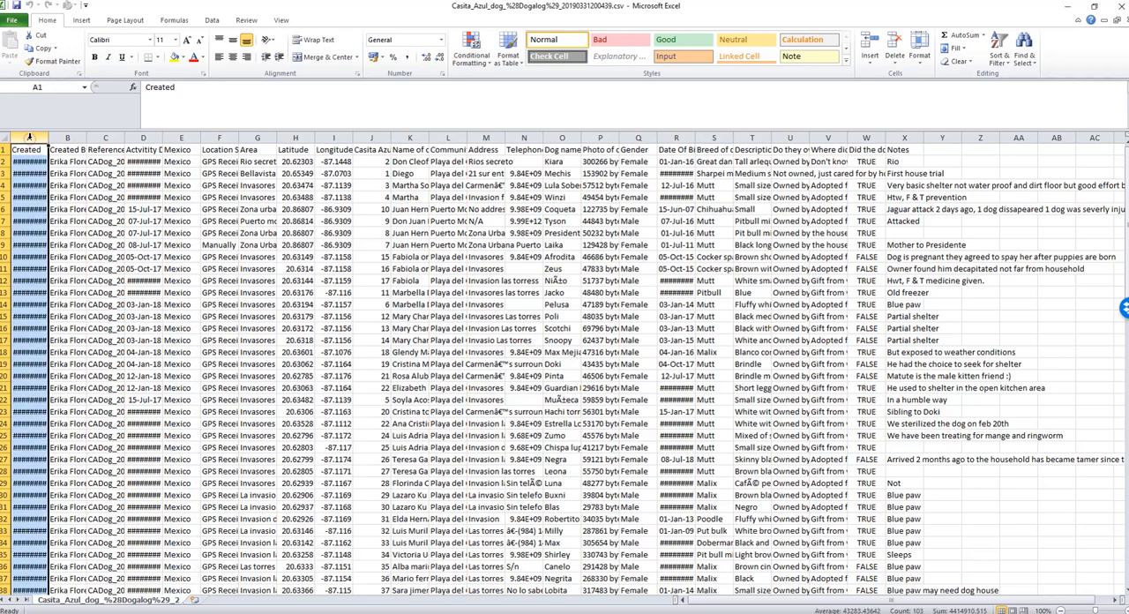
pyautogui.click(290, 150)
pyautogui.click(328, 150)
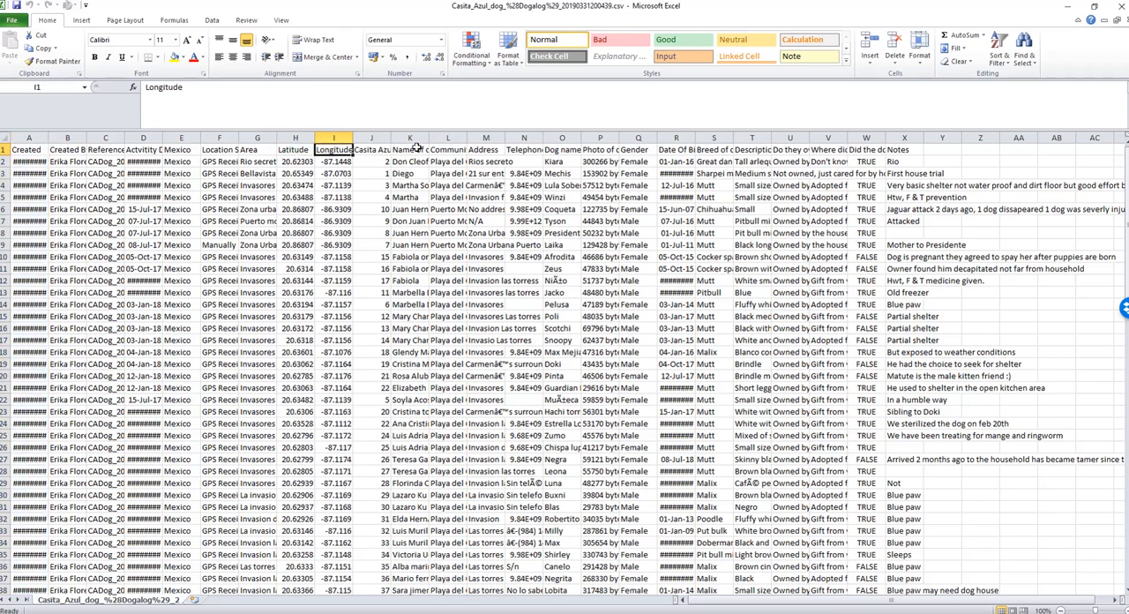
pyautogui.click(557, 151)
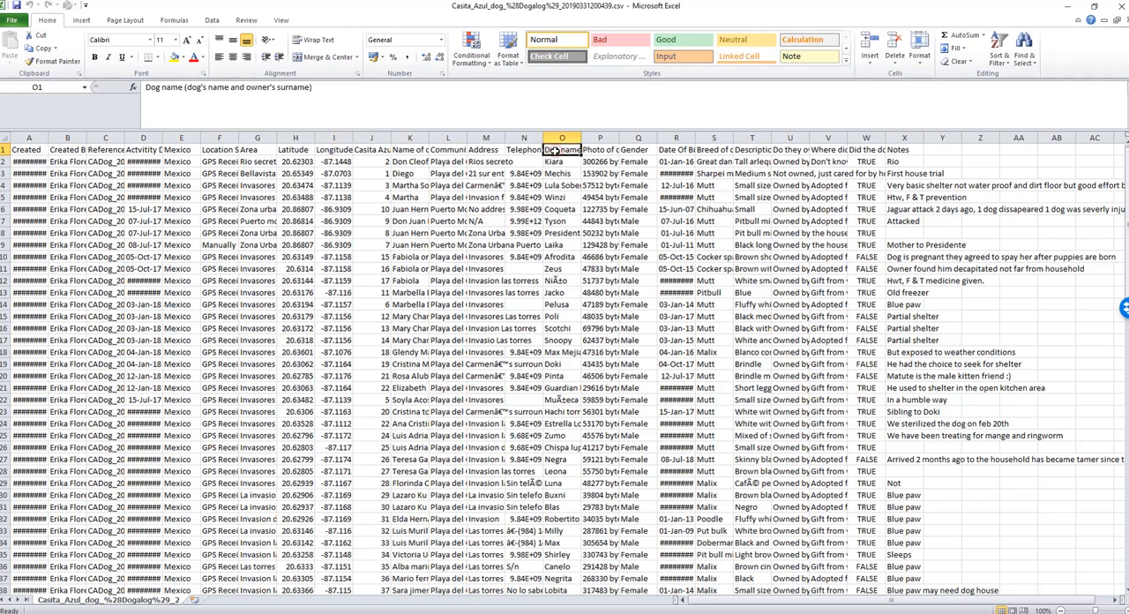
pyautogui.click(28, 139)
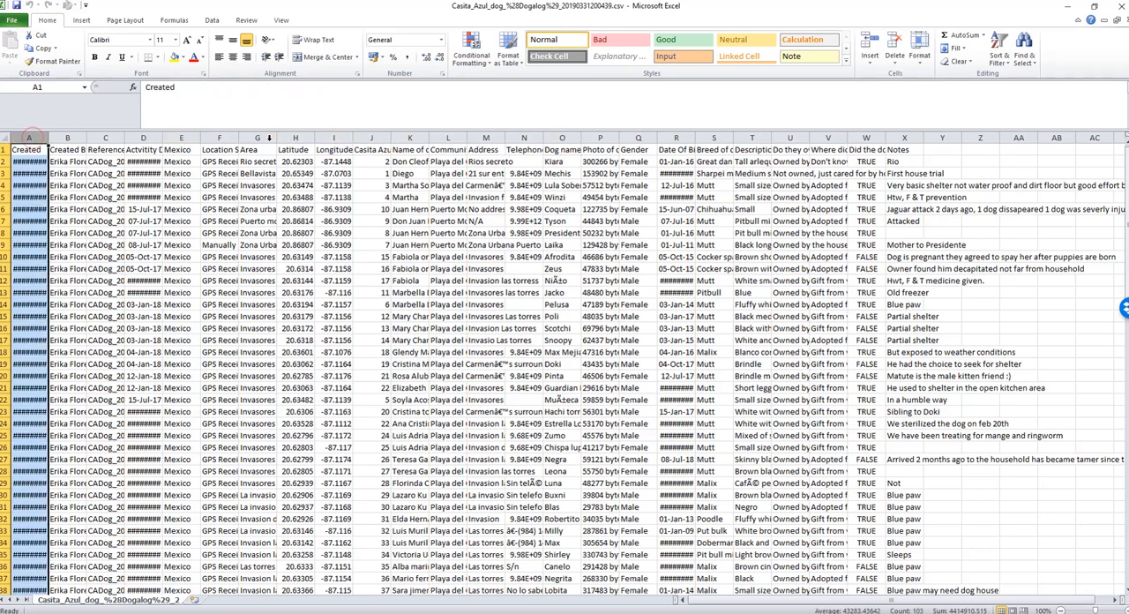
pyautogui.keyDown('shift'); pyautogui.click(267, 139); pyautogui.keyUp('shift')
pyautogui.rightClick(267, 139)
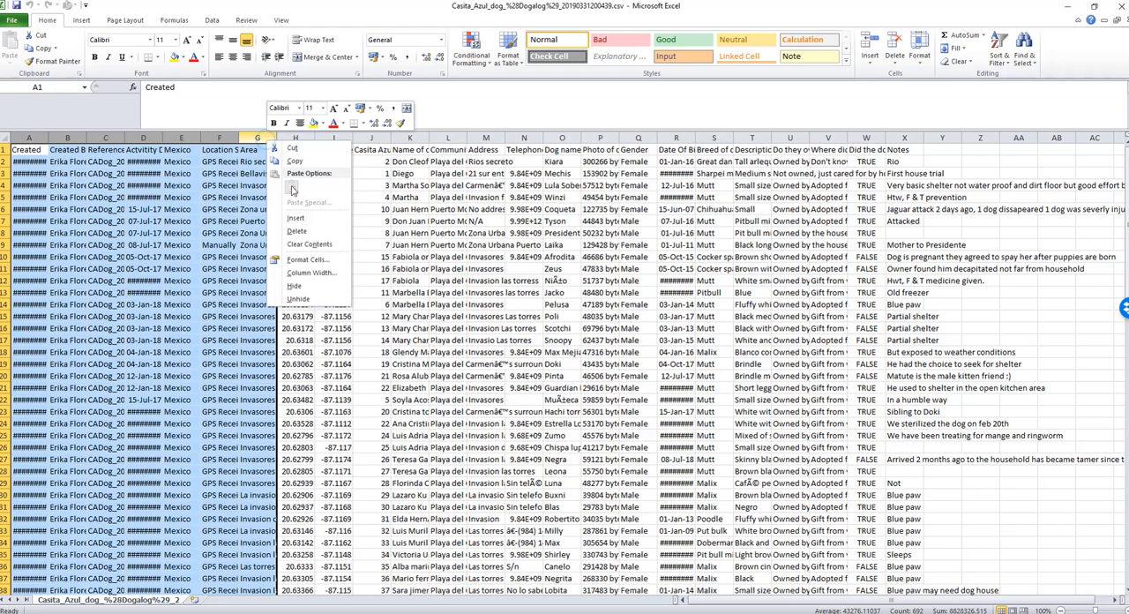
pyautogui.click(296, 232)
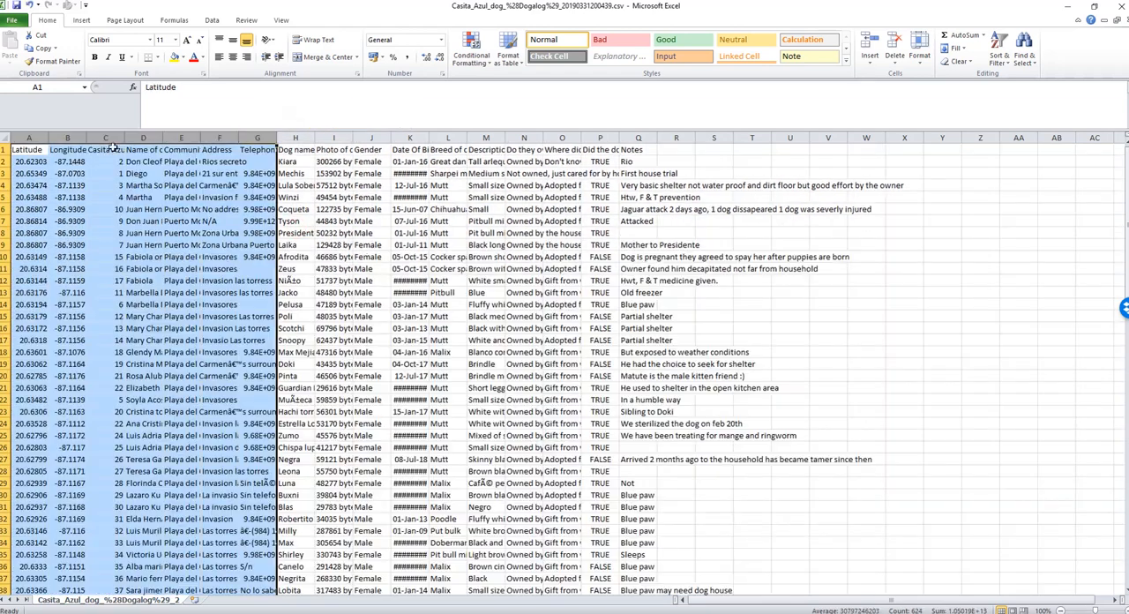
# Delete columns C to G, from Casita Azul number through the telephone column.
pyautogui.click(108, 138)
pyautogui.keyDown('shift'); pyautogui.click(254, 139); pyautogui.keyUp('shift')
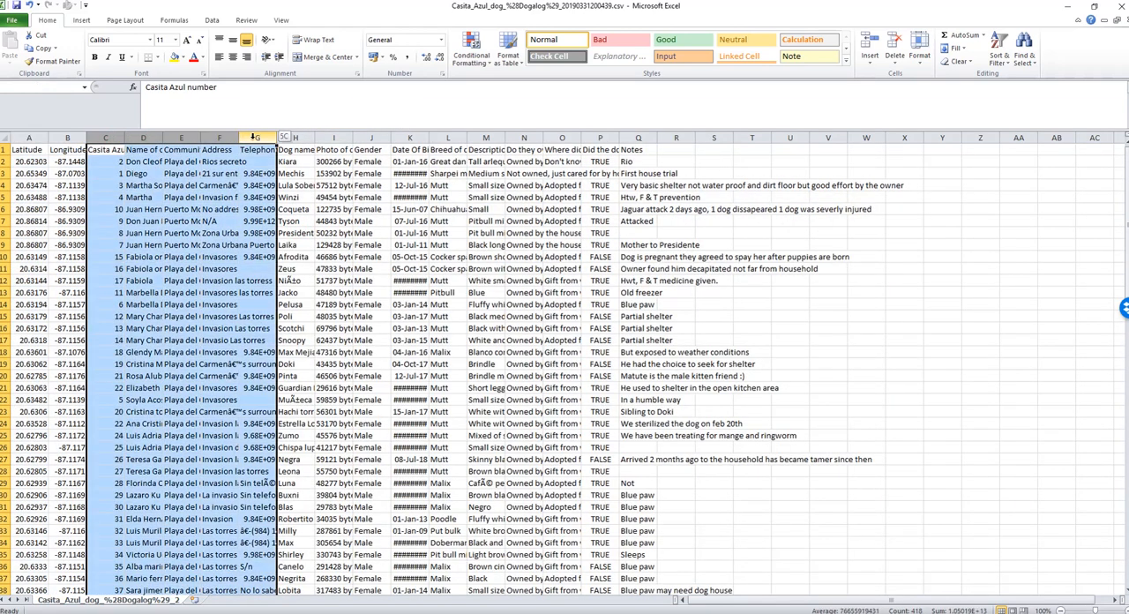
pyautogui.rightClick(254, 138)
pyautogui.click(285, 231)
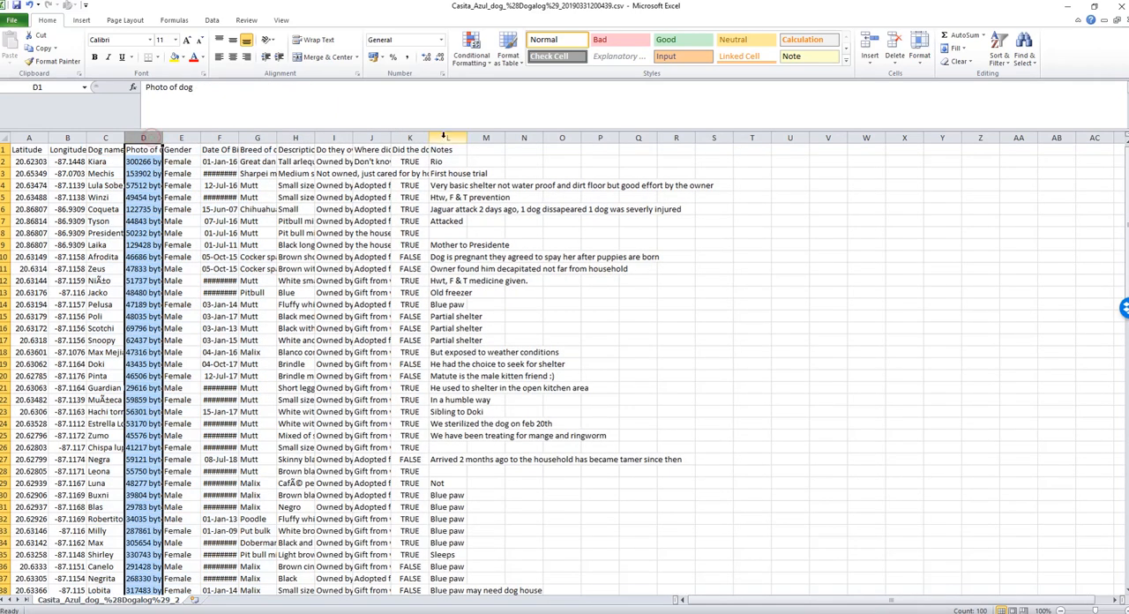
# Delete columns D to L, from Photo of dog through Notes, and widen the Dog name column to fit the names.
pyautogui.keyDown('shift'); pyautogui.click(447, 138); pyautogui.keyUp('shift')
pyautogui.rightClick(447, 139)
pyautogui.click(476, 231)
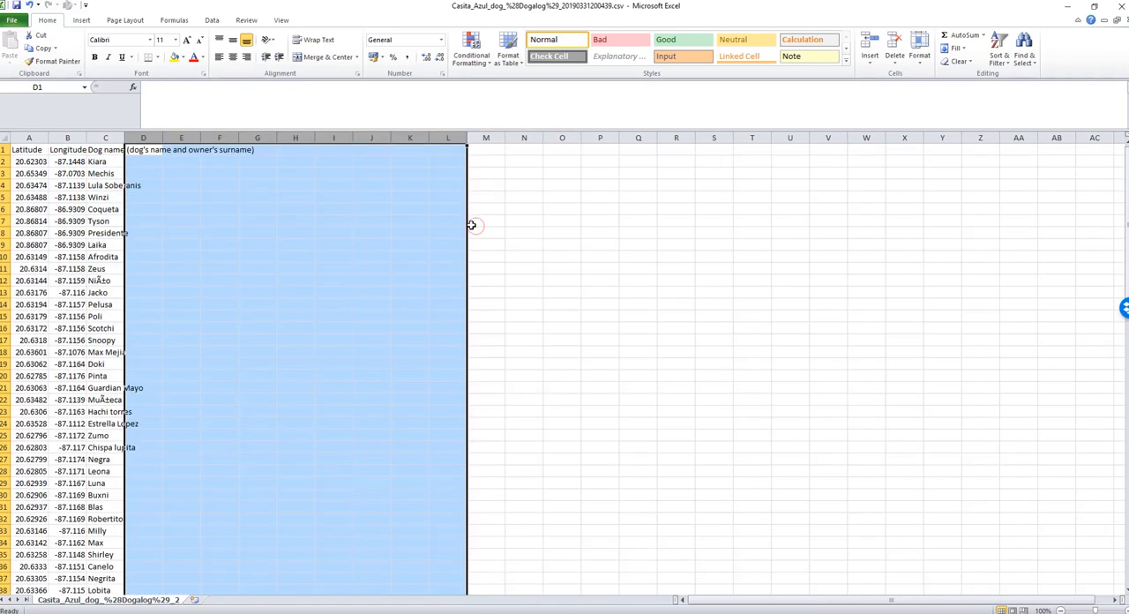
pyautogui.moveTo(125, 138); pyautogui.dragTo(186, 137)
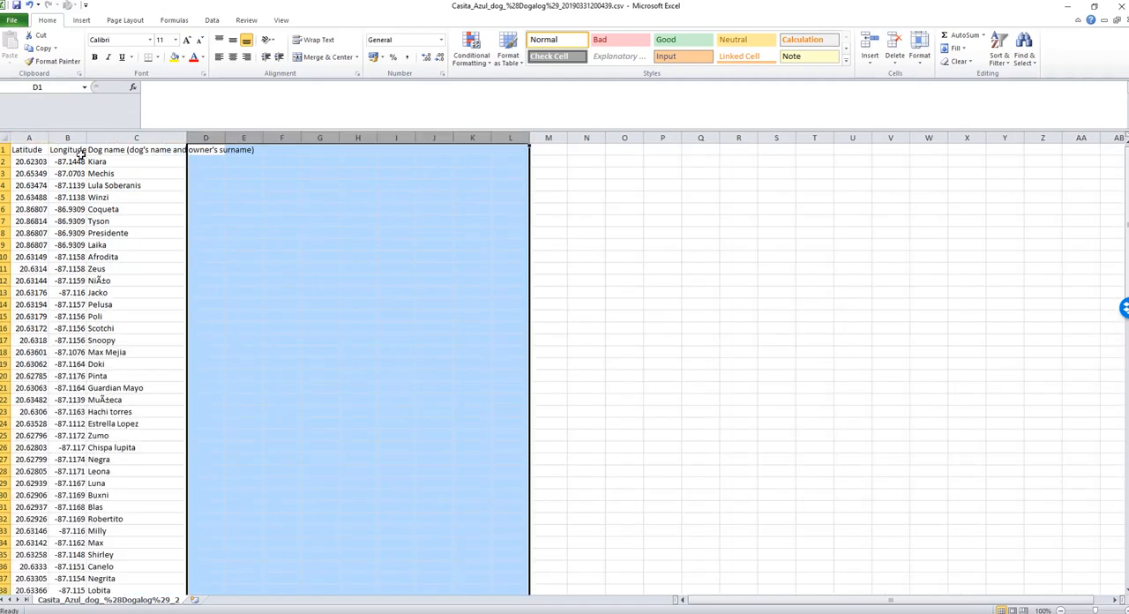
# Save a copy as Casita_Azul_dog_GPS only.csv in the Data for map layers folder, keeping the CSV format.
pyautogui.click(13, 21)
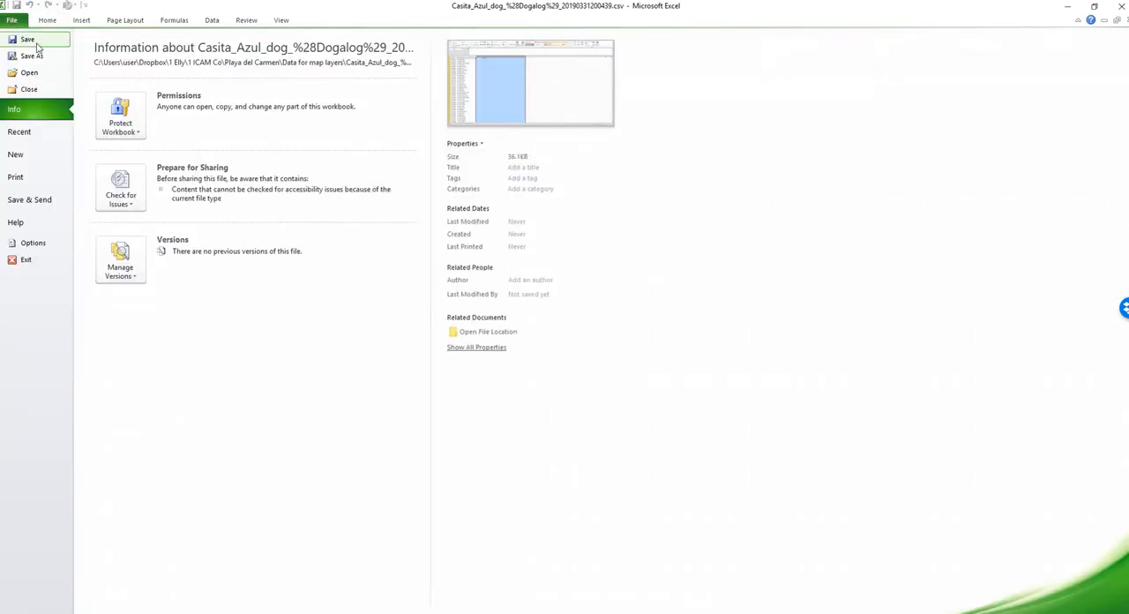
pyautogui.click(36, 56)
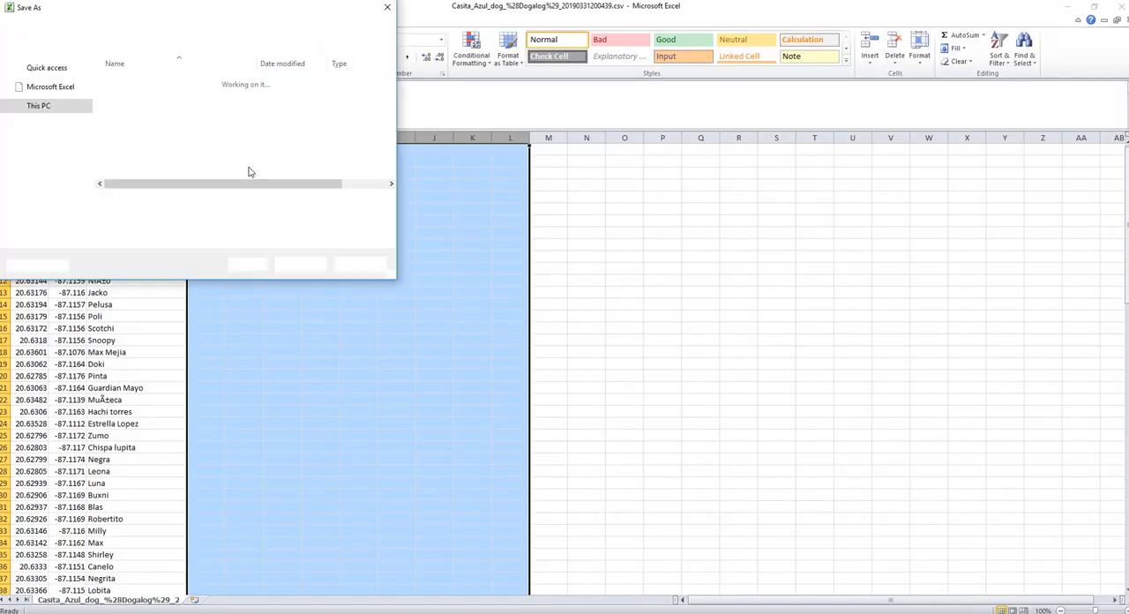
pyautogui.click(146, 202)
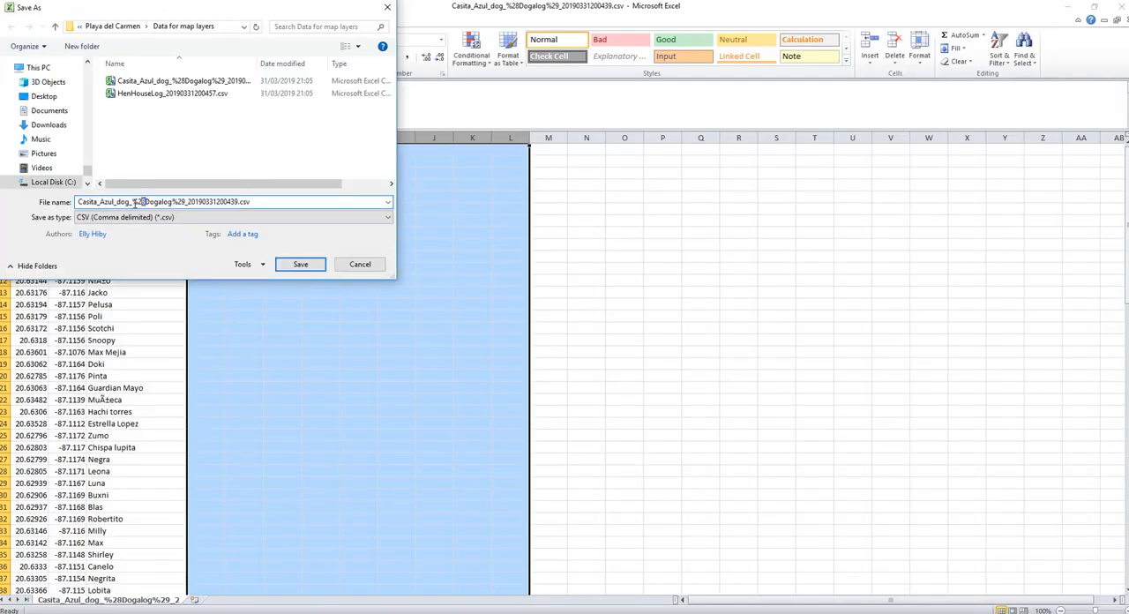
pyautogui.moveTo(133, 201); pyautogui.dragTo(236, 200)
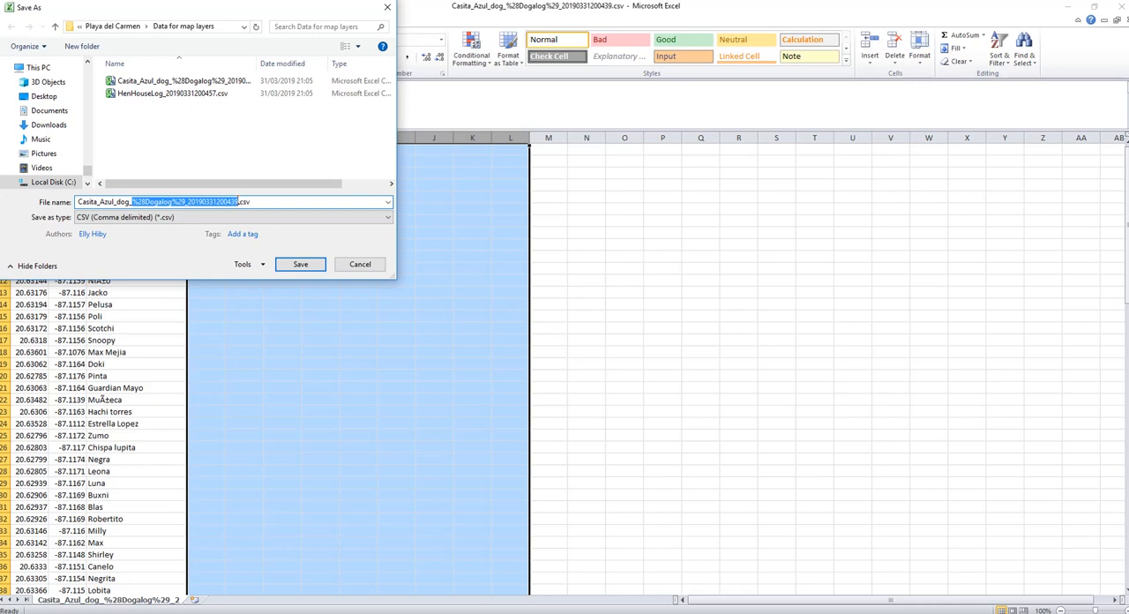
pyautogui.write('G')
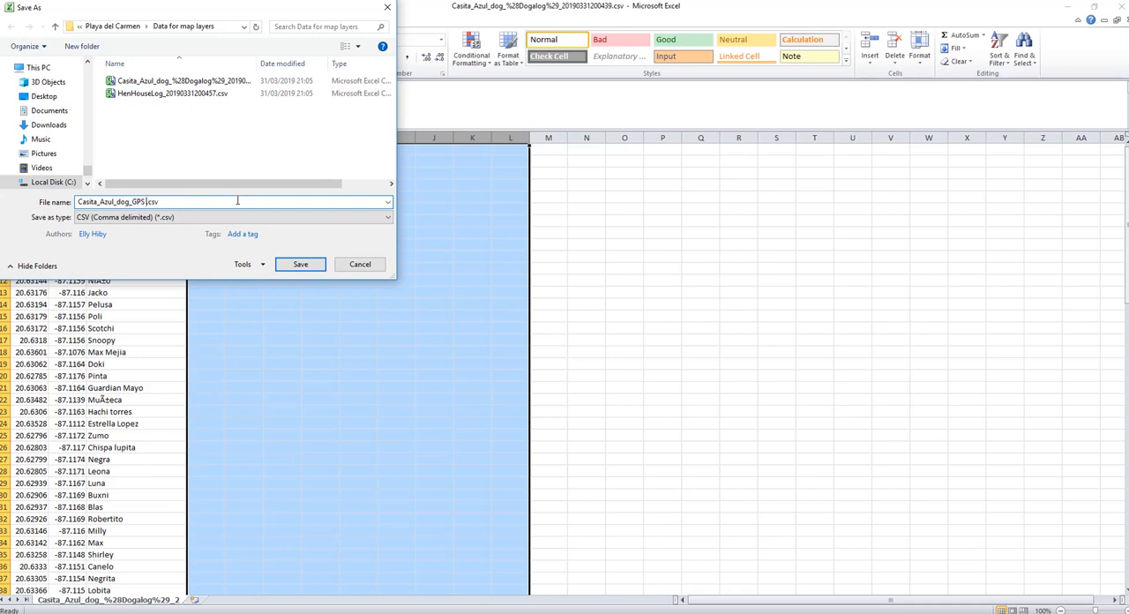
pyautogui.write('PS only')
pyautogui.click(304, 266)
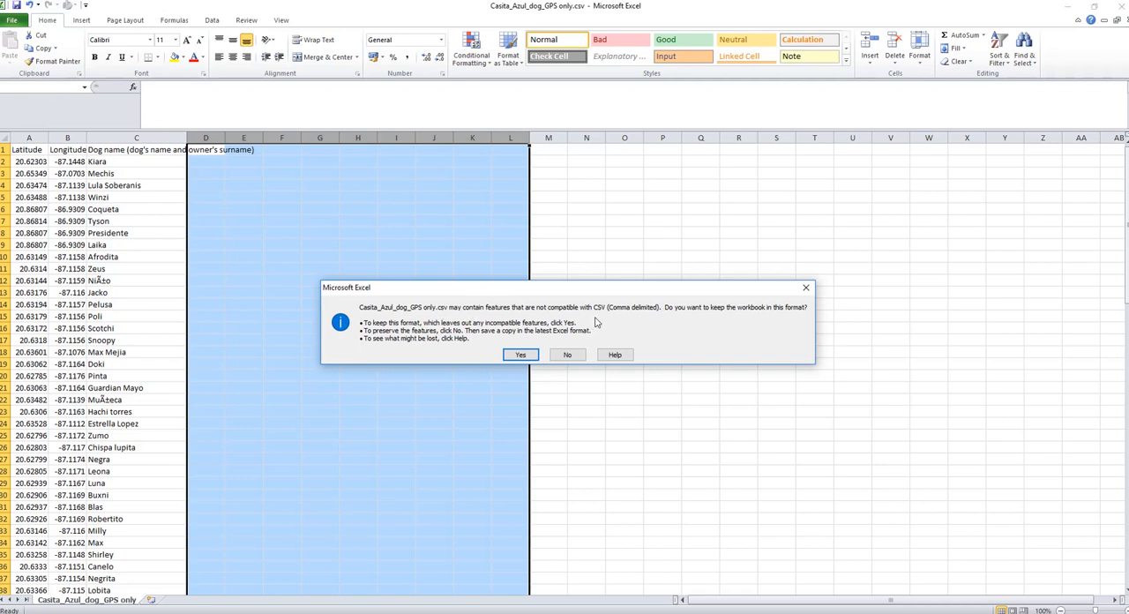
pyautogui.click(520, 355)
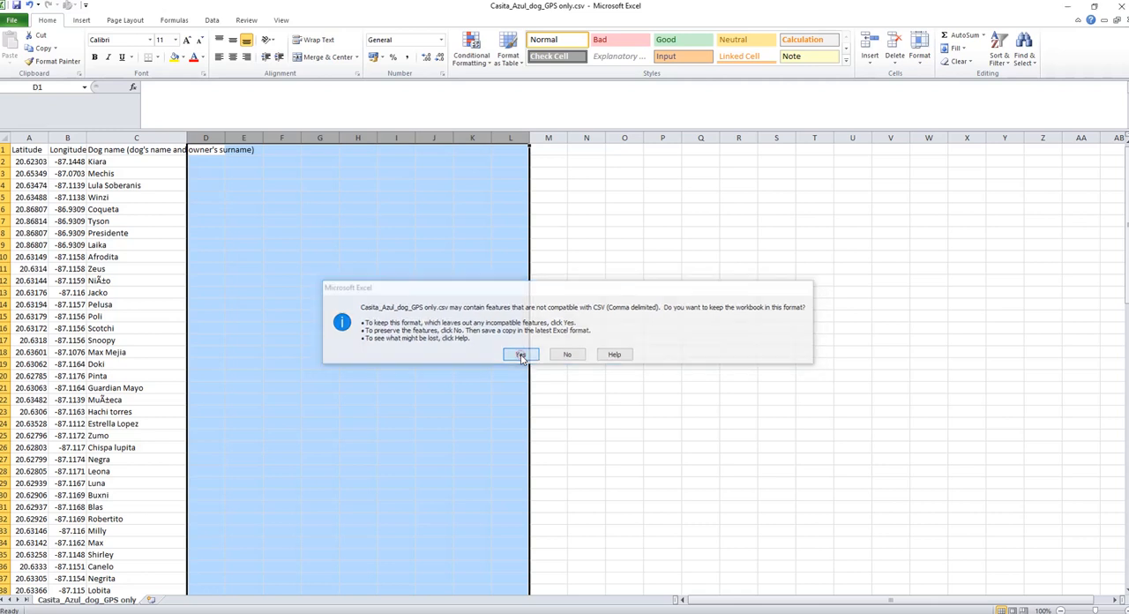
# Close the Casita Azul workbook without saving again and open HenHouseLog_20190331200457.csv in Excel.
pyautogui.click(1123, 7)
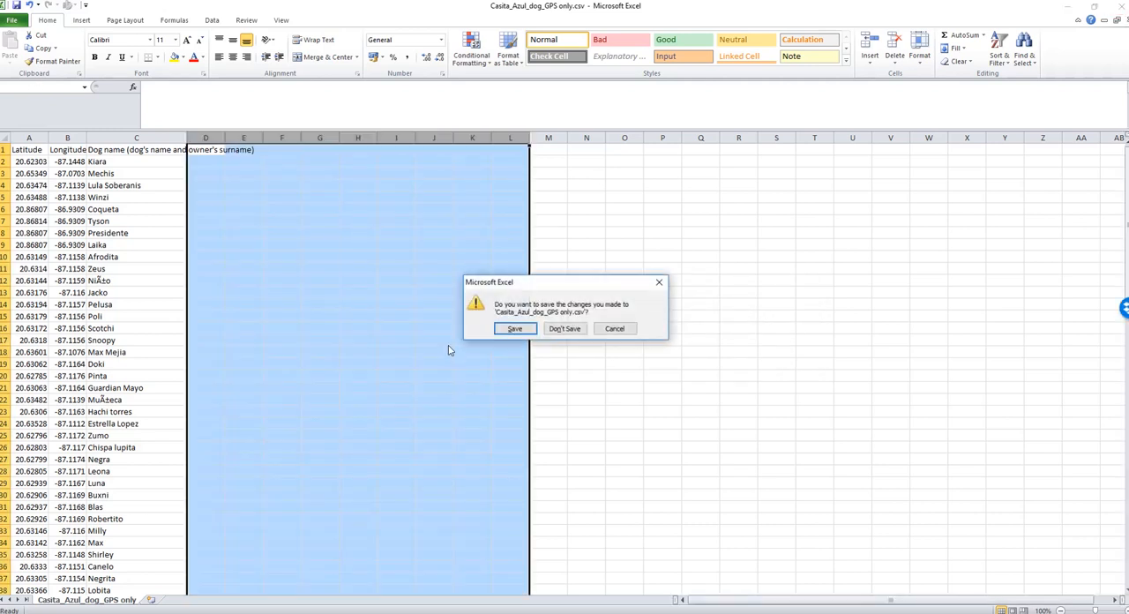
pyautogui.click(570, 332)
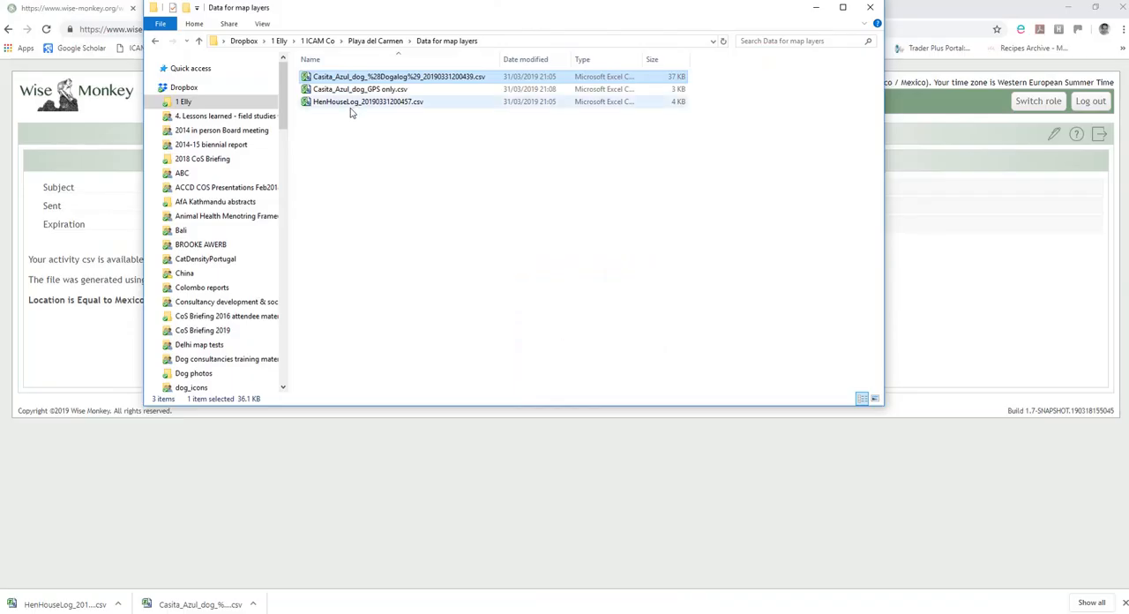
pyautogui.doubleClick(351, 104)
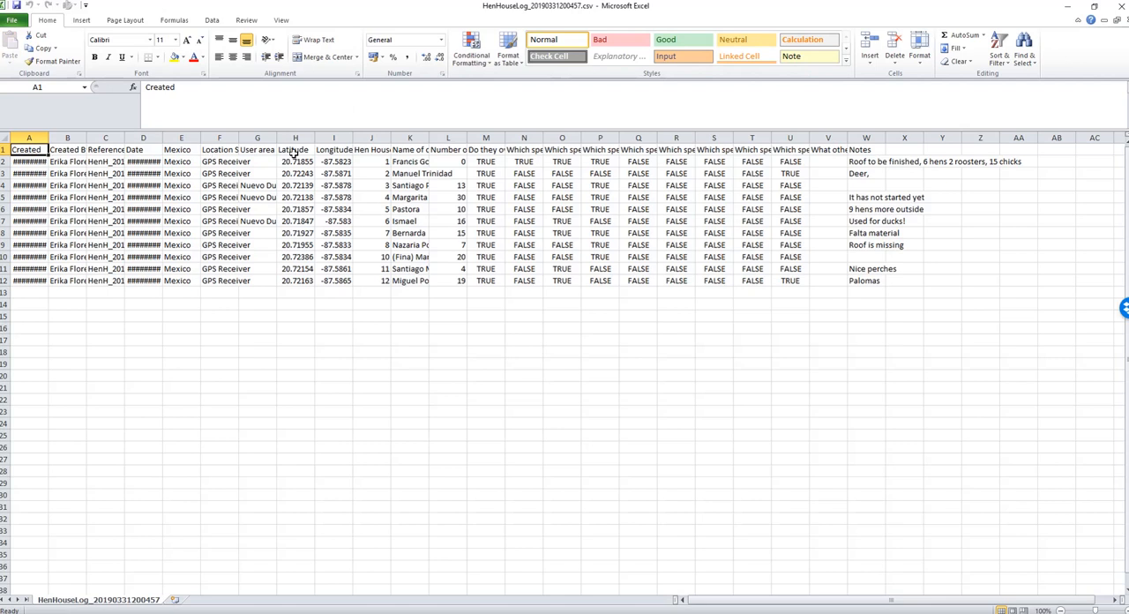
# Check the Latitude, Longitude and Hen House number headings, and delete columns A to G, from Created through User area.
pyautogui.click(297, 150)
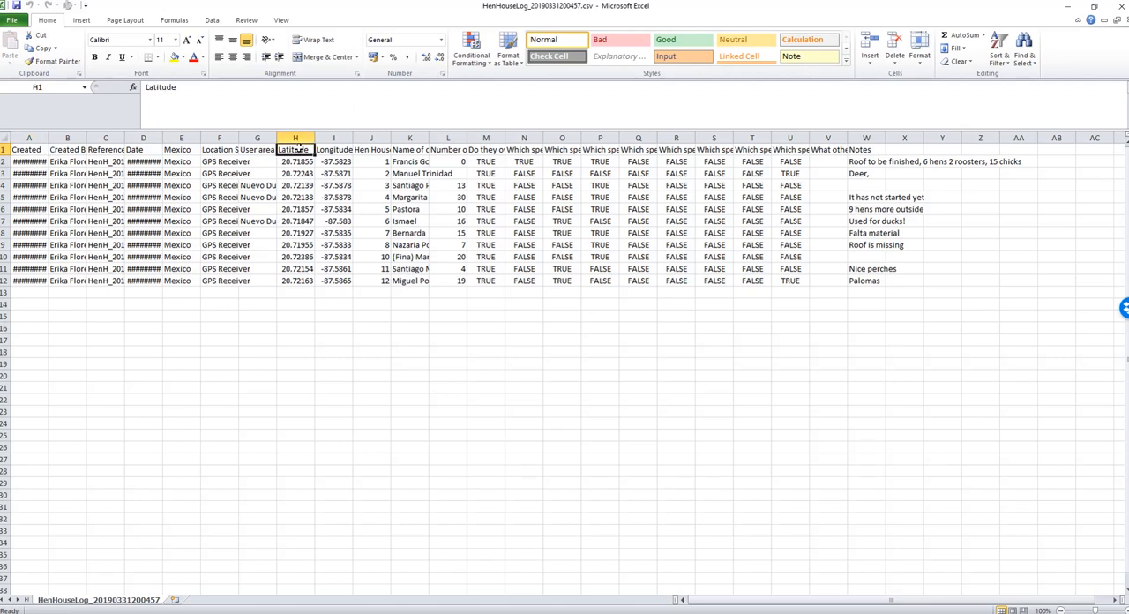
pyautogui.click(326, 151)
pyautogui.click(365, 150)
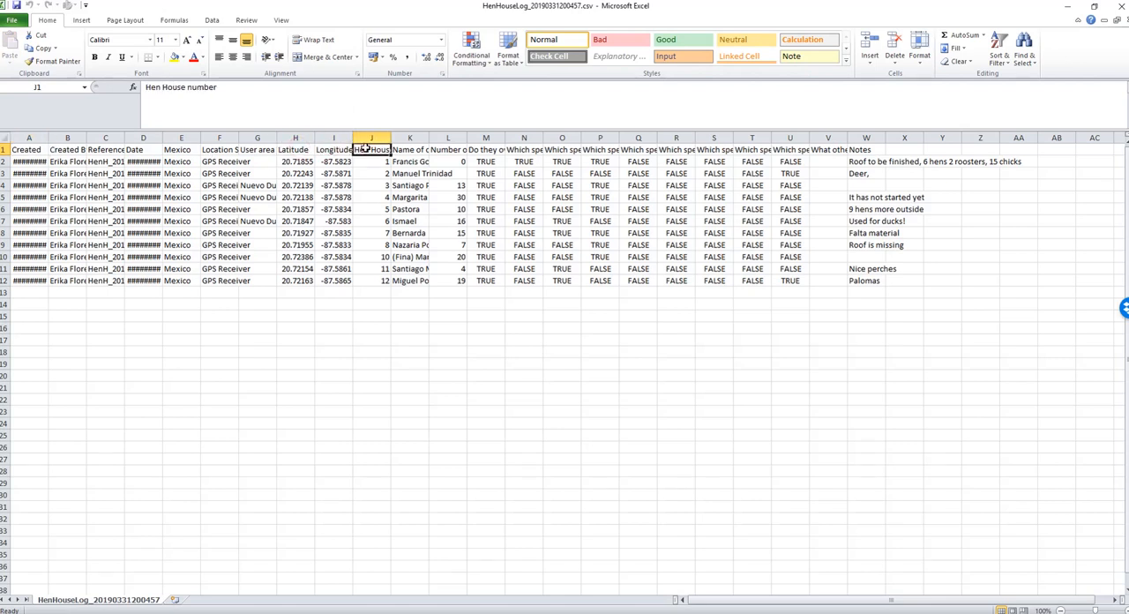
pyautogui.click(31, 138)
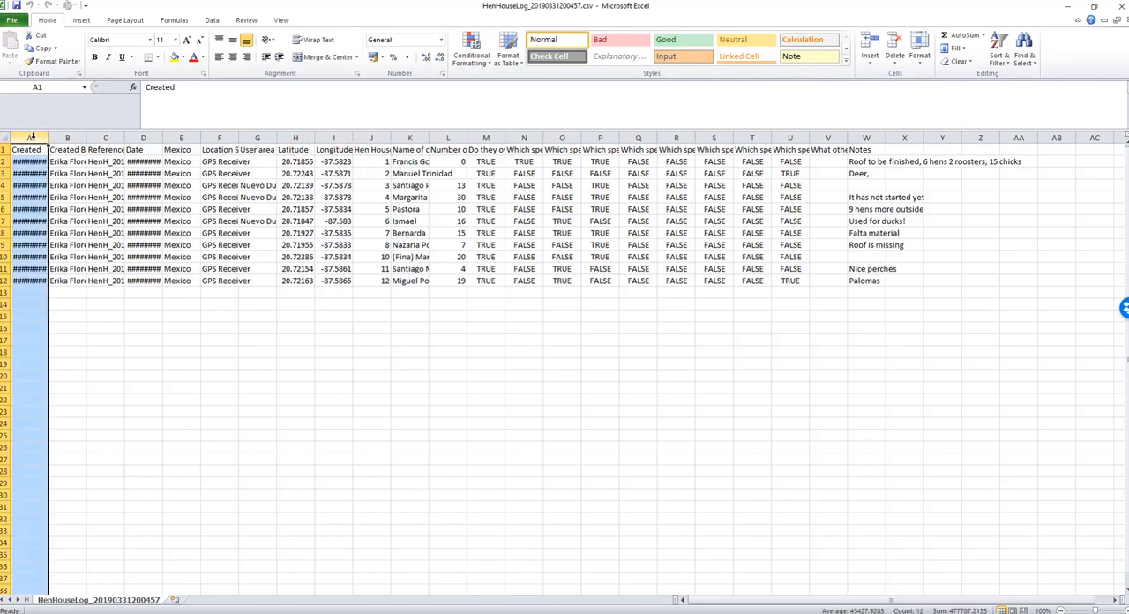
pyautogui.keyDown('shift'); pyautogui.click(257, 138); pyautogui.keyUp('shift')
pyautogui.rightClick(259, 137)
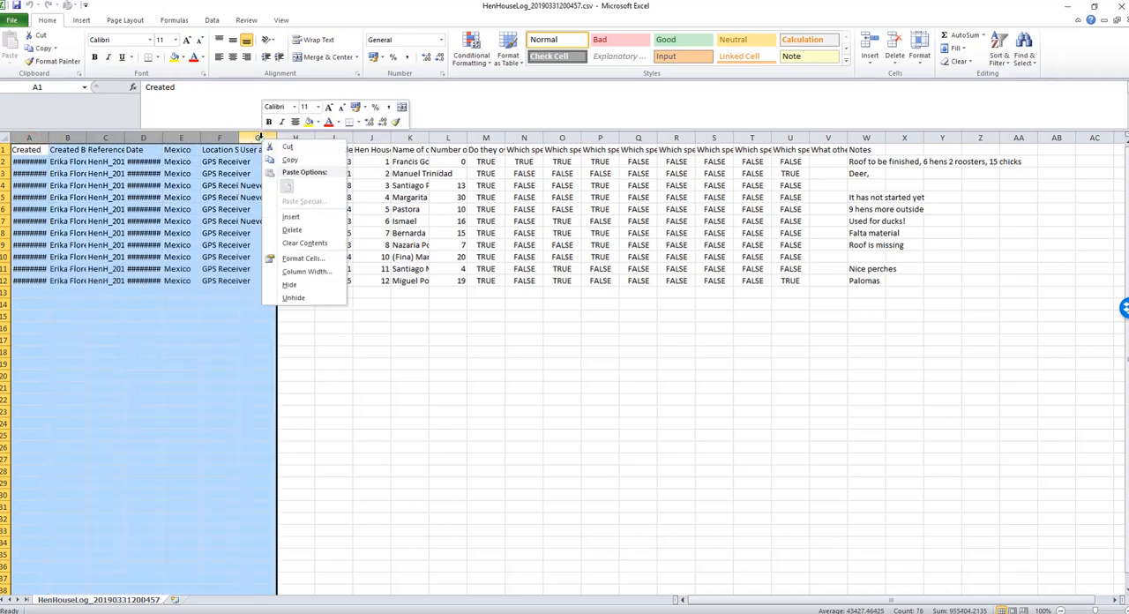
pyautogui.click(292, 229)
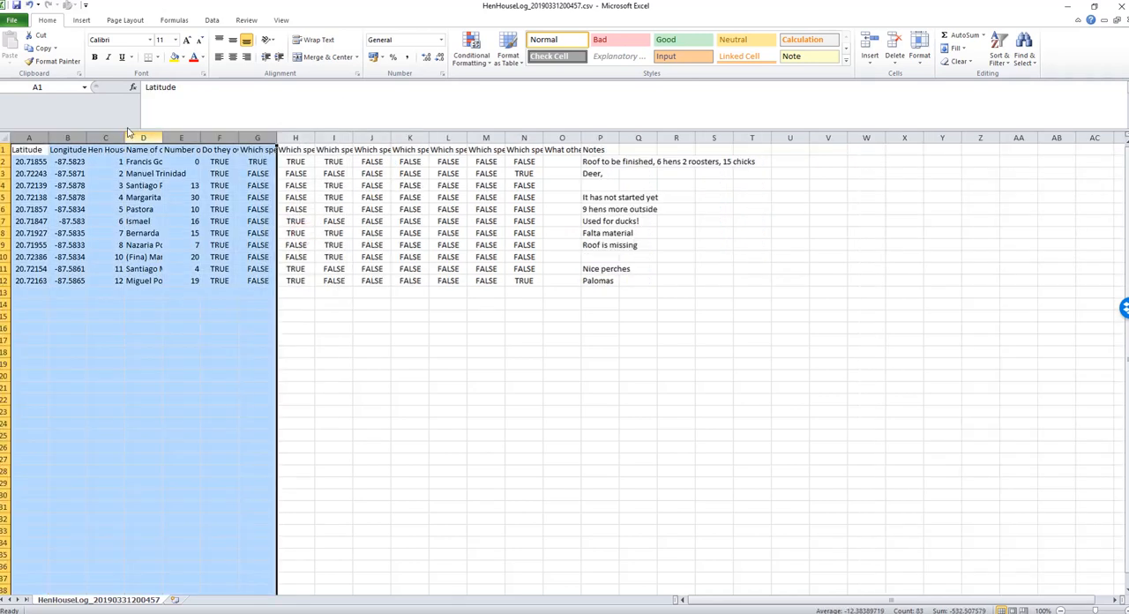
# Delete columns D to P, from Name of owner/caregiver through Notes.
pyautogui.click(152, 138)
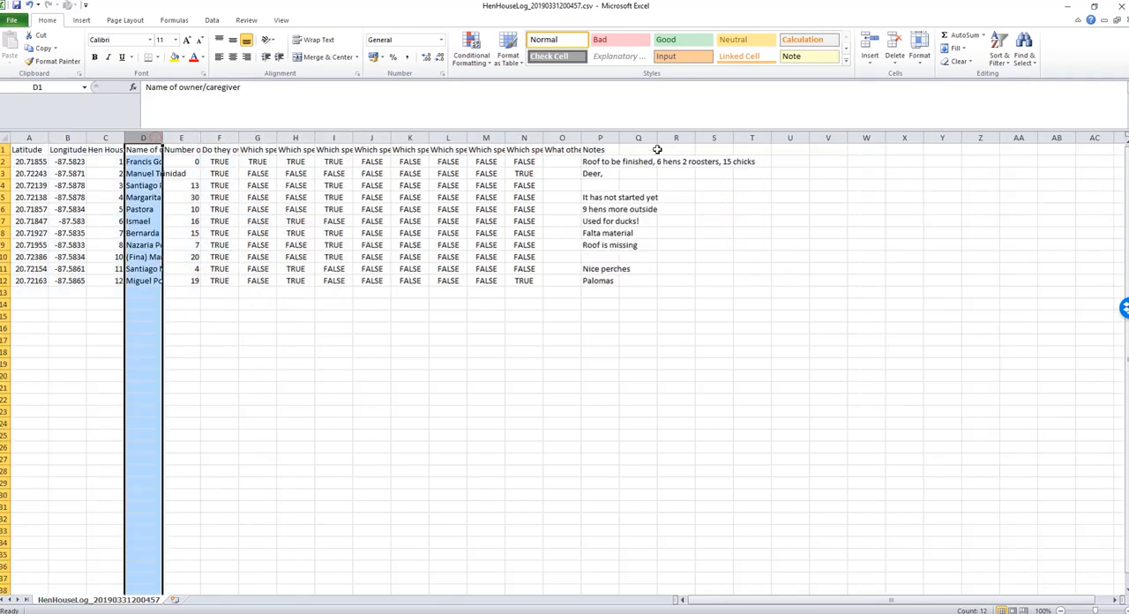
pyautogui.keyDown('shift'); pyautogui.click(590, 137); pyautogui.keyUp('shift')
pyautogui.rightClick(593, 137)
pyautogui.click(626, 229)
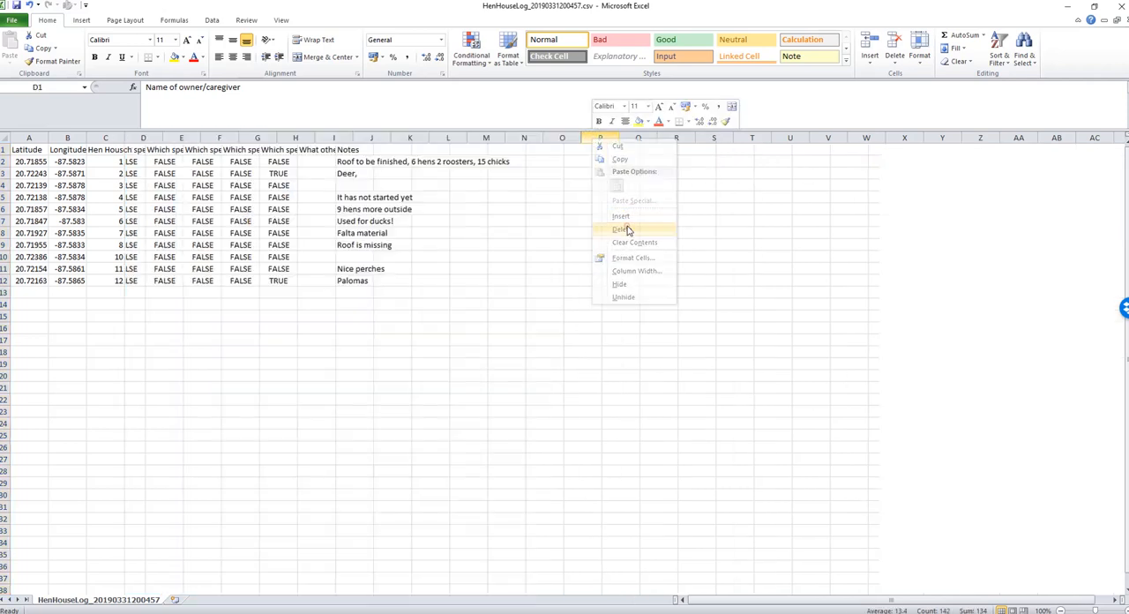
pyautogui.click(122, 161)
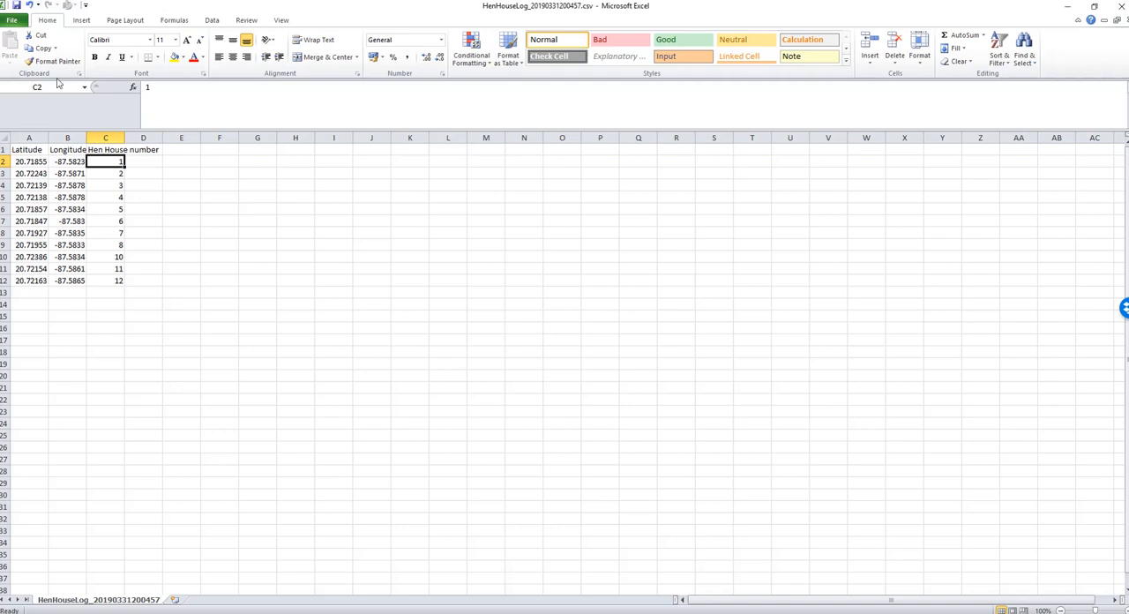
# Save a copy as HenHouseLog_GPS only.csv in the Data for map layers folder, keeping the CSV format.
pyautogui.click(24, 23)
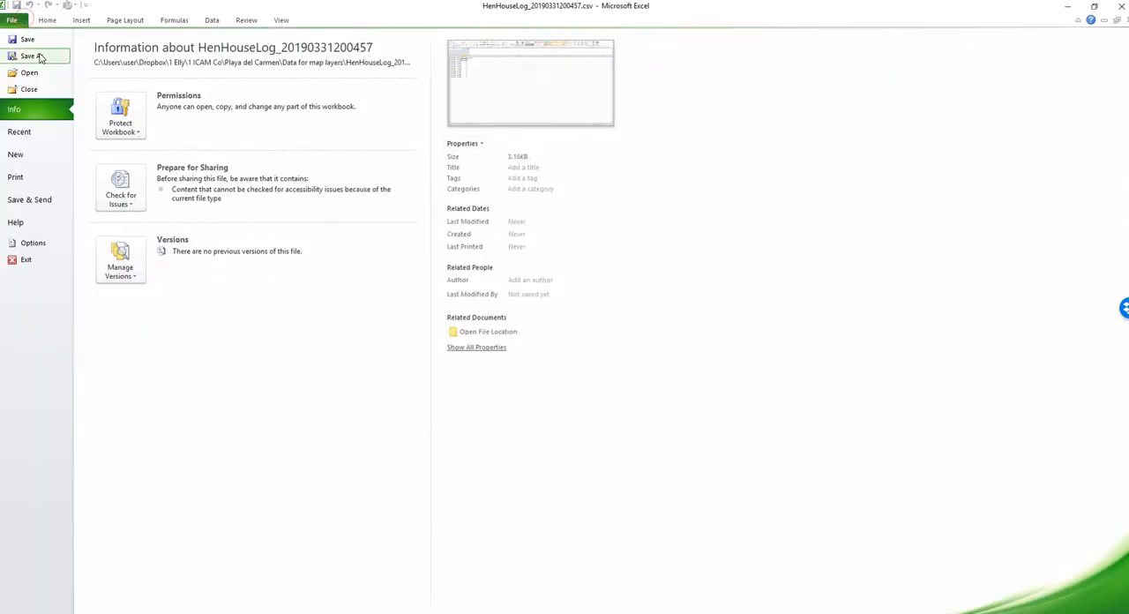
pyautogui.click(20, 56)
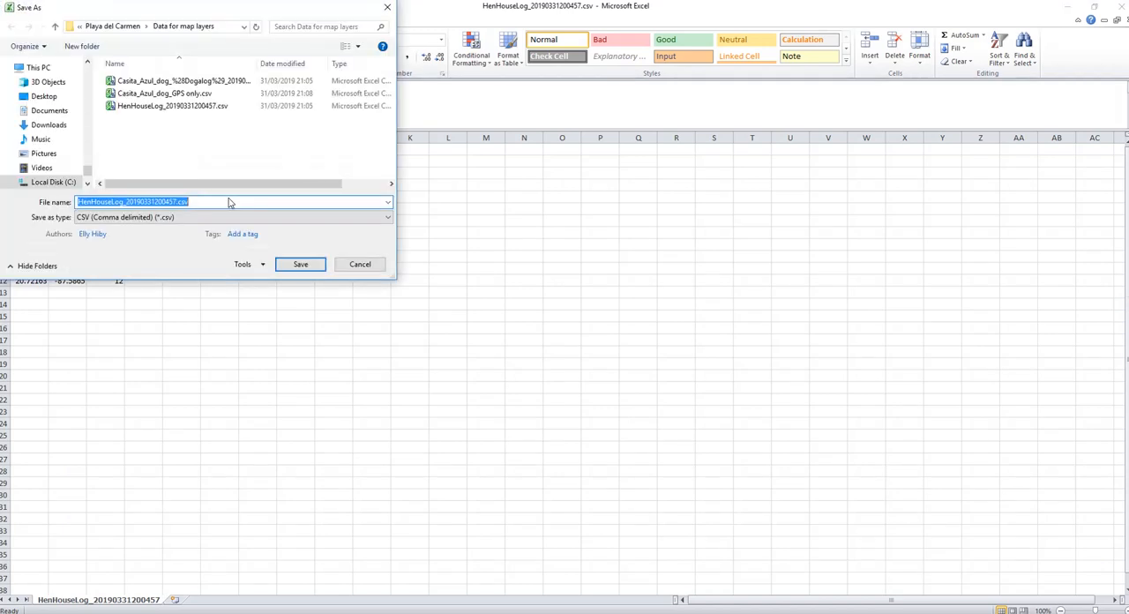
pyautogui.click(128, 201)
pyautogui.moveTo(126, 202); pyautogui.dragTo(176, 202)
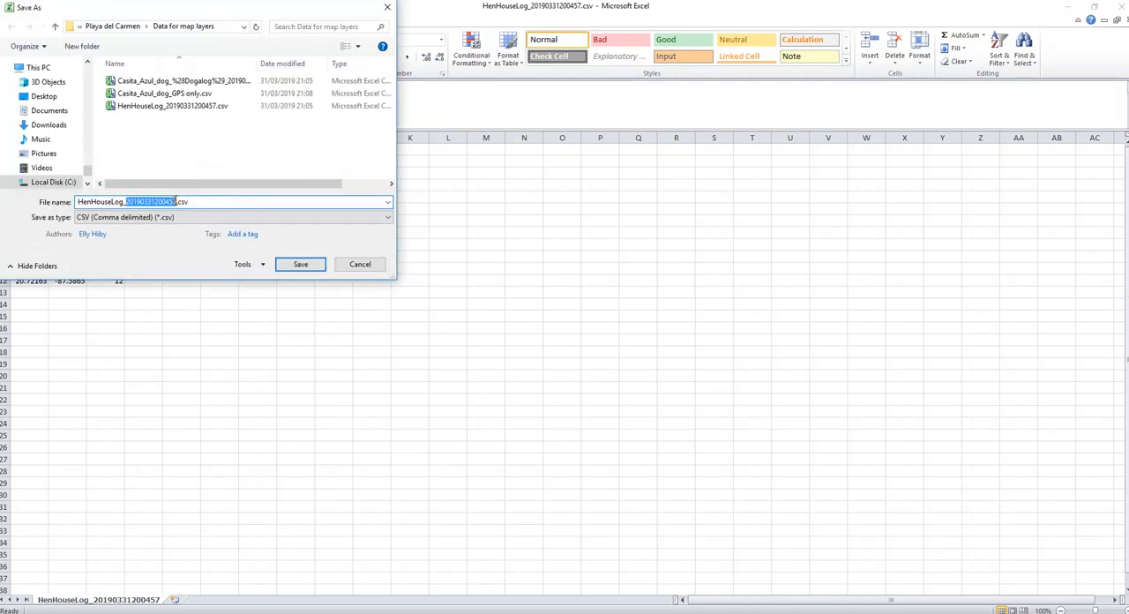
pyautogui.write('GPS only')
pyautogui.click(302, 265)
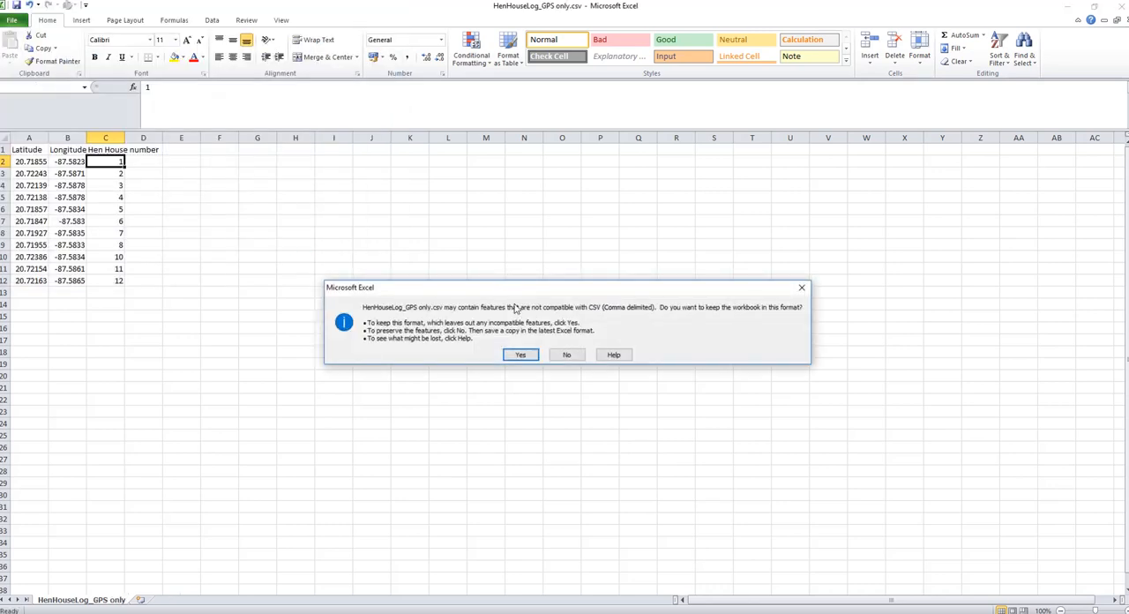
pyautogui.click(521, 355)
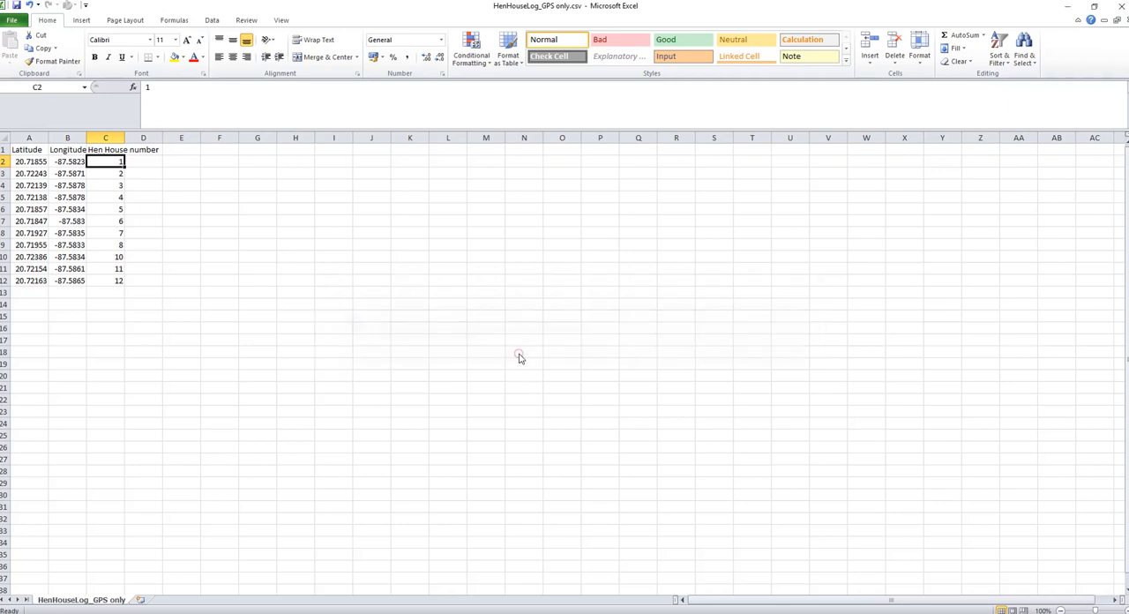
# Close the HenHouseLog workbook without saving again and locate the two GPS only CSV files in the folder.
pyautogui.click(1119, 7)
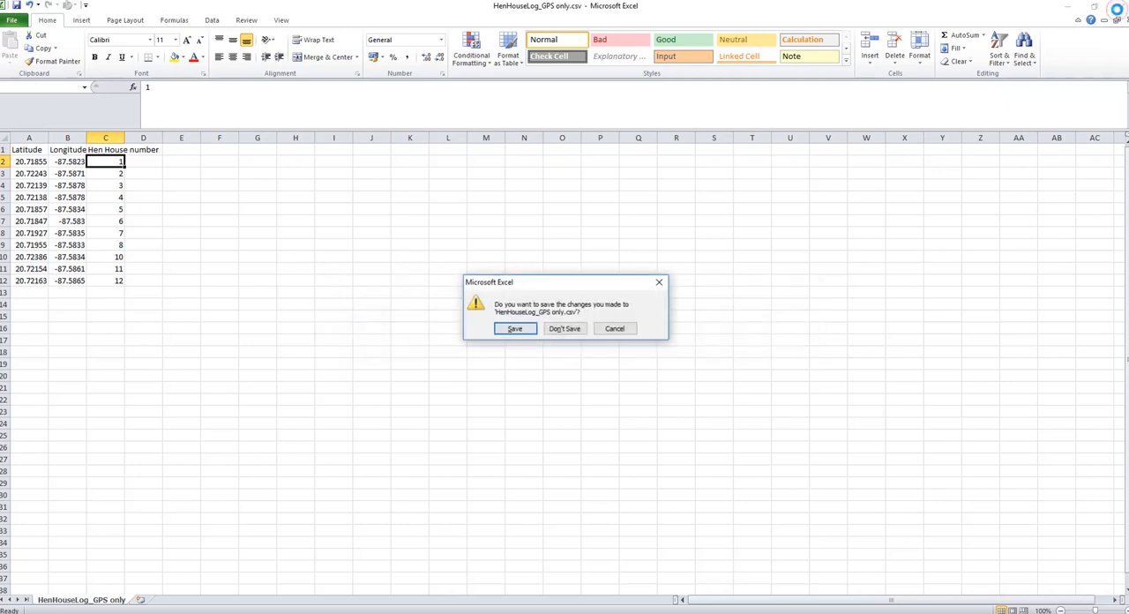
pyautogui.click(564, 330)
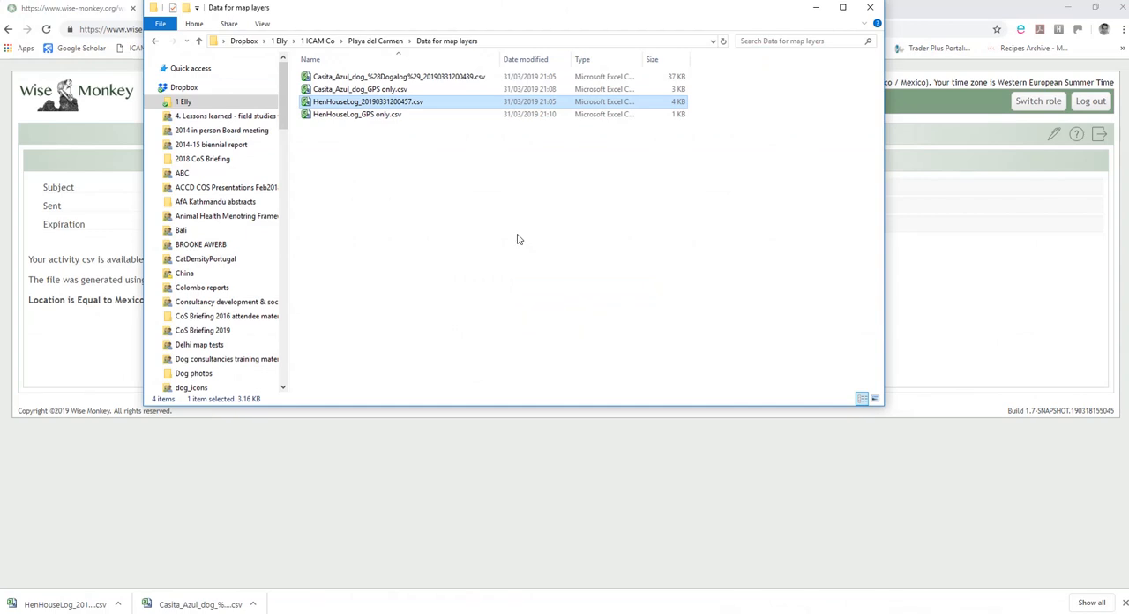
pyautogui.click(379, 92)
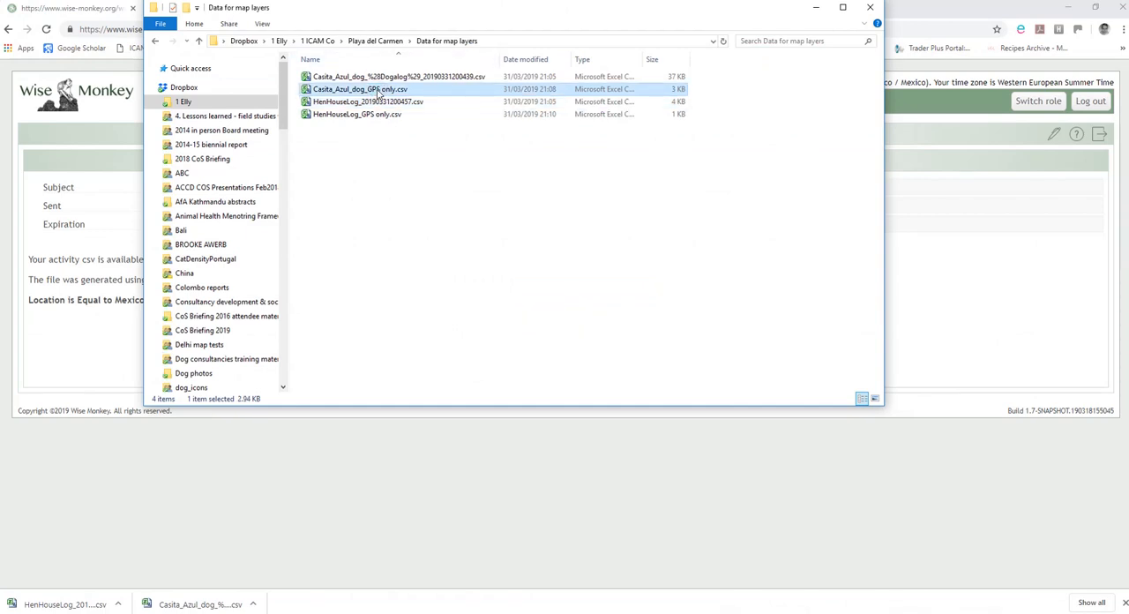
pyautogui.click(360, 117)
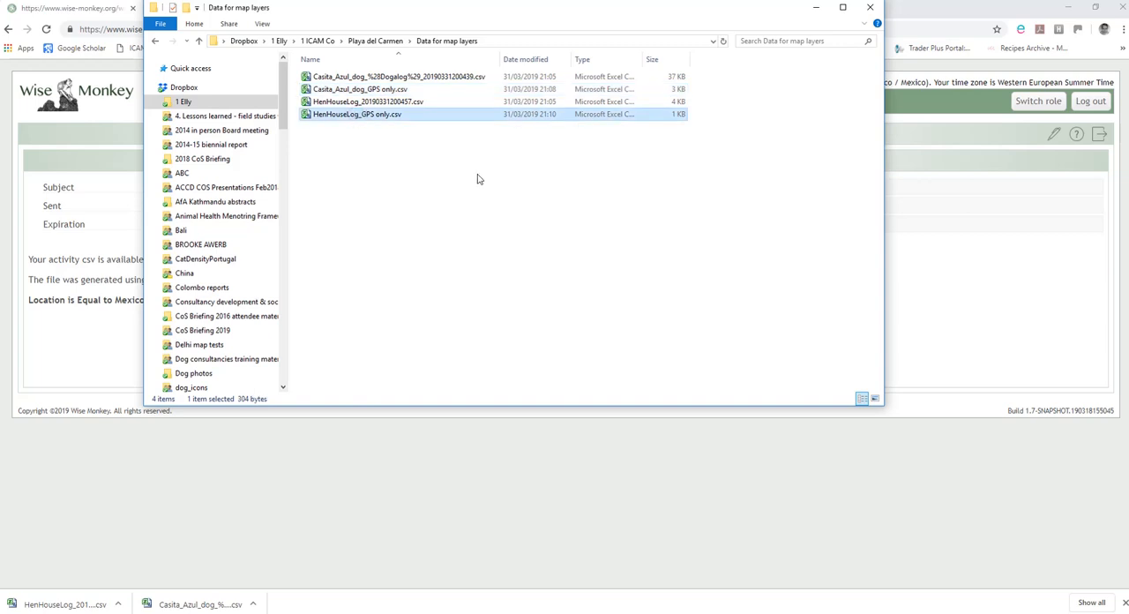
# Search the web for "my maps" in a new browser tab, open Google My Maps and create a new map.
pyautogui.click(927, 14)
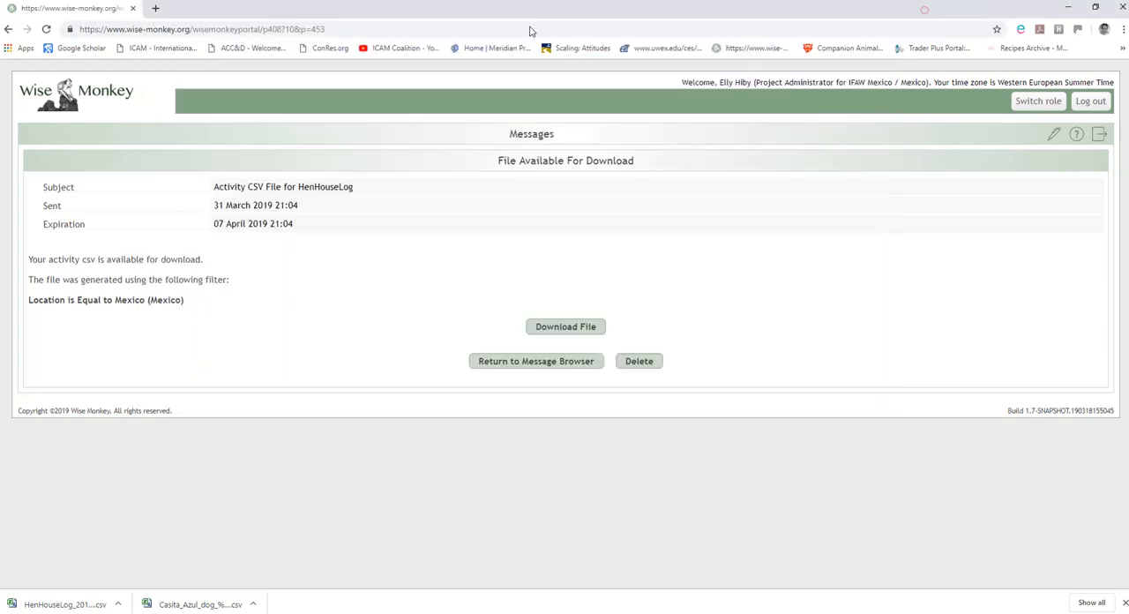
pyautogui.click(156, 9)
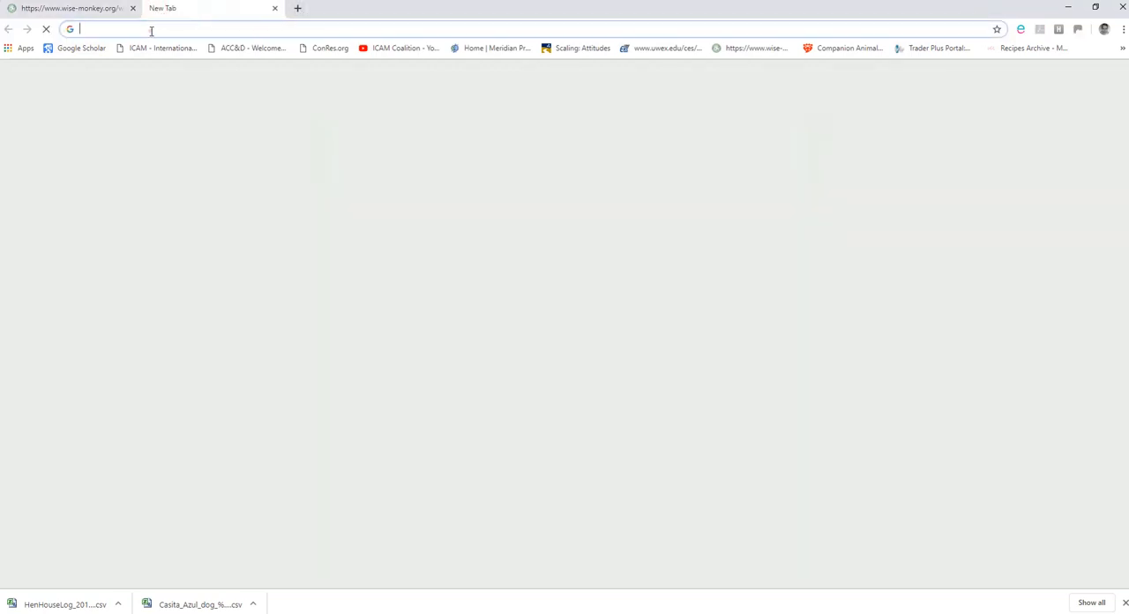
pyautogui.write('my maps')
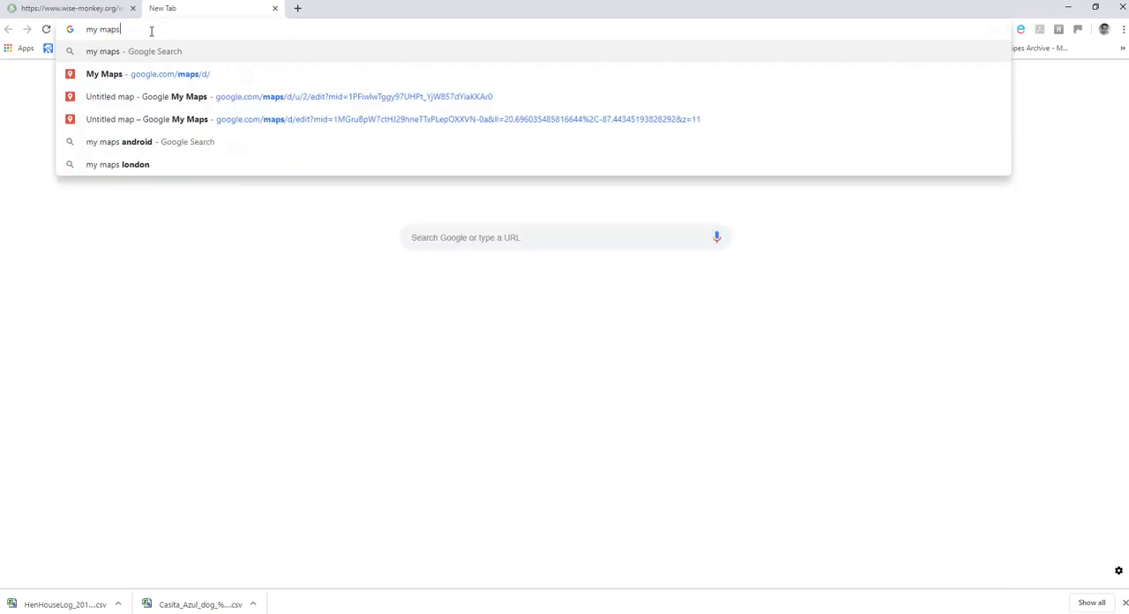
pyautogui.press('Return')
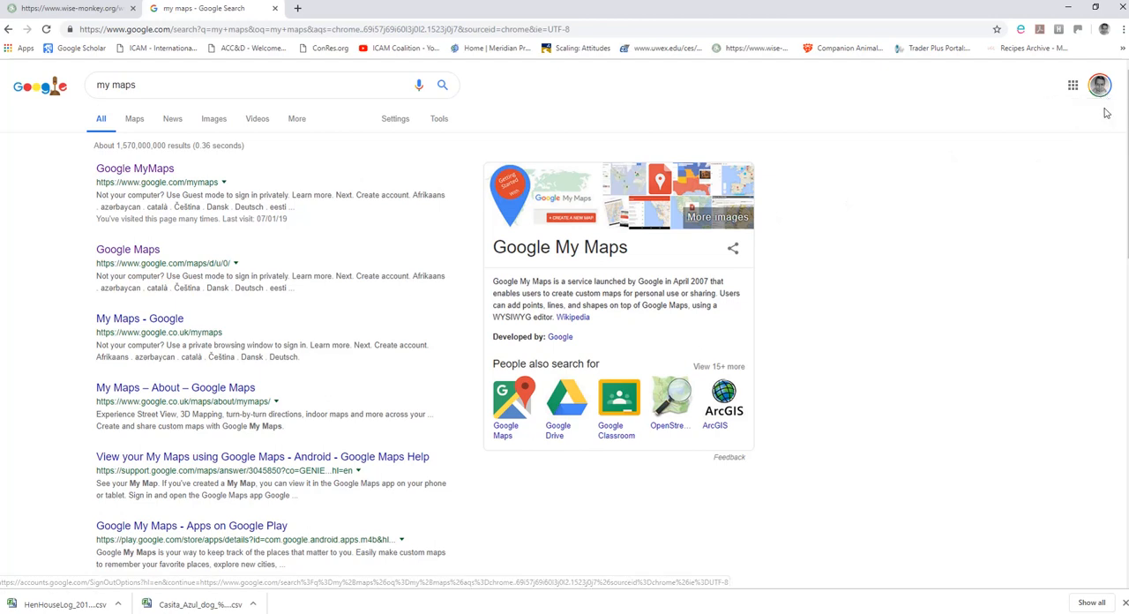
pyautogui.click(157, 174)
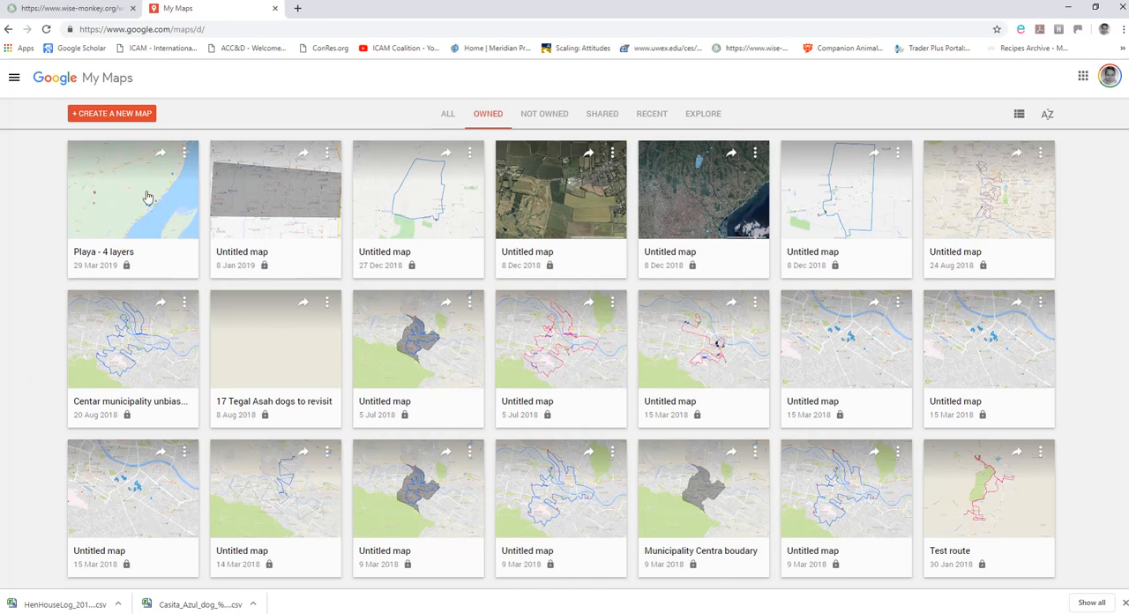
pyautogui.click(97, 117)
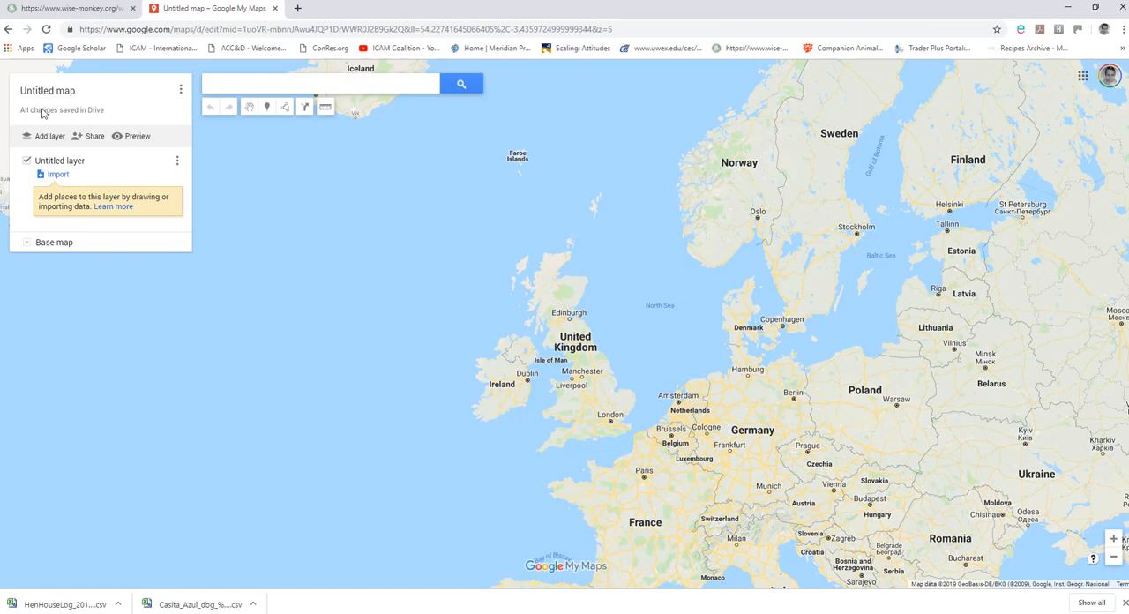
# Import Casita_Azul_dog_GPS only.csv from the Data for map layers folder into the map's untitled layer.
pyautogui.click(58, 175)
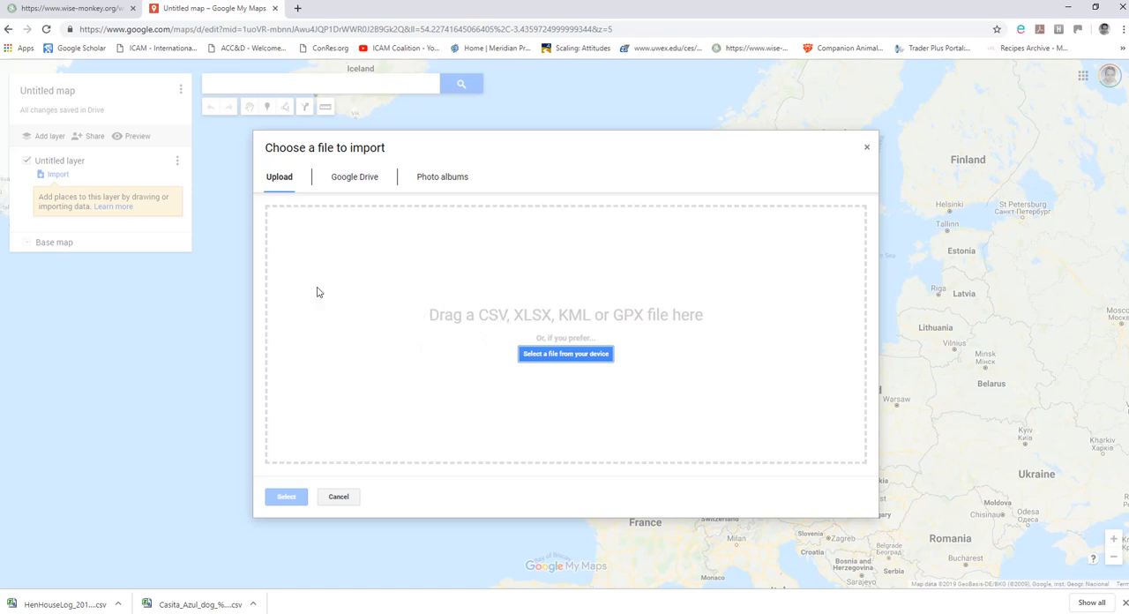
pyautogui.click(576, 357)
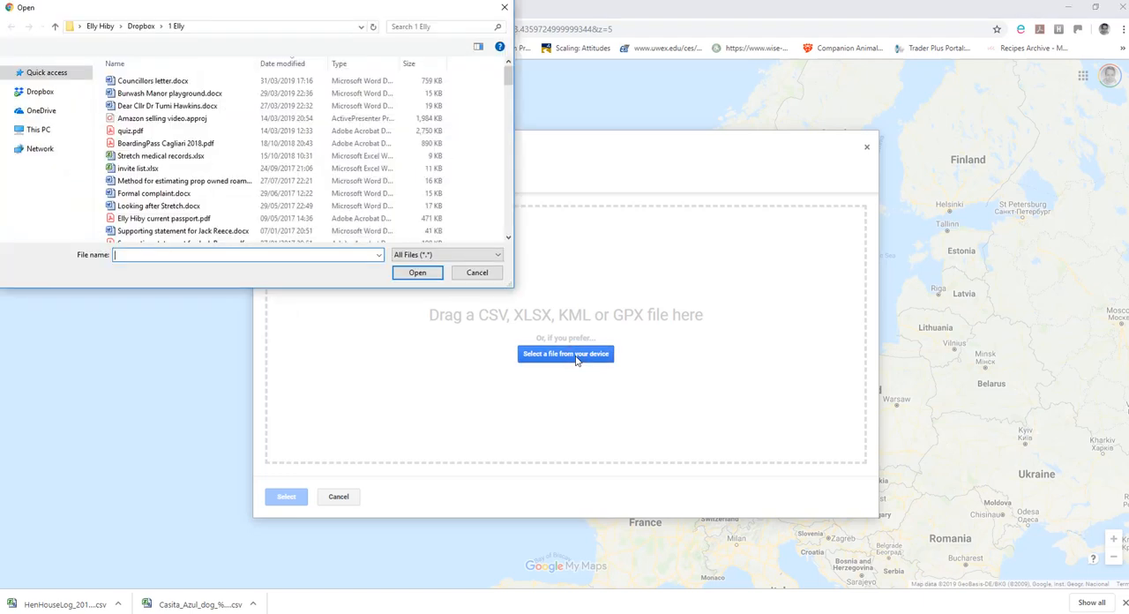
pyautogui.click(477, 271)
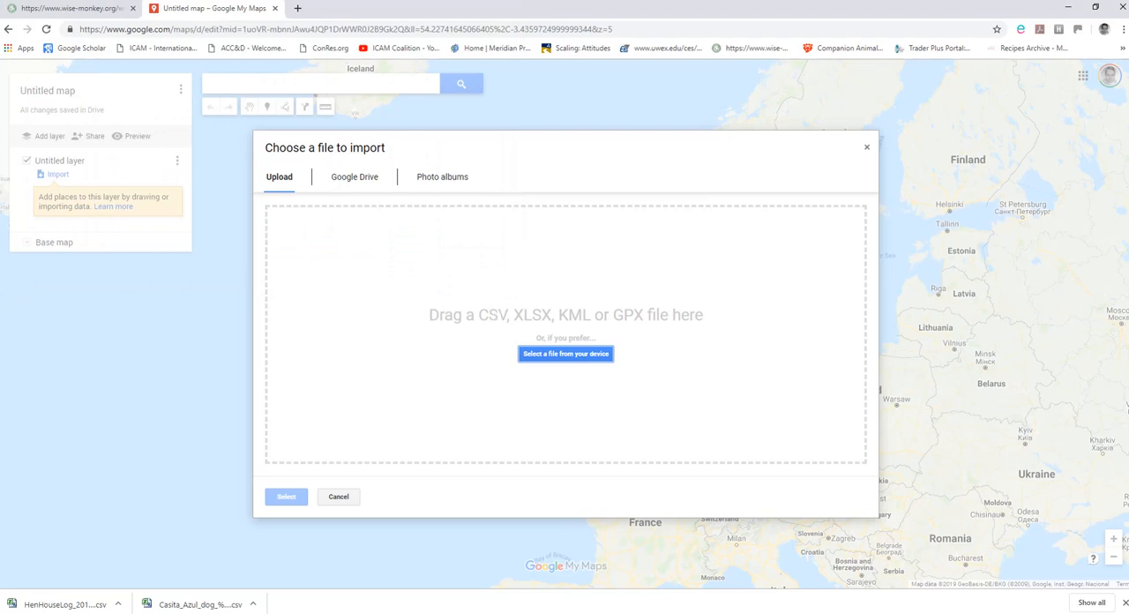
pyautogui.click(566, 353)
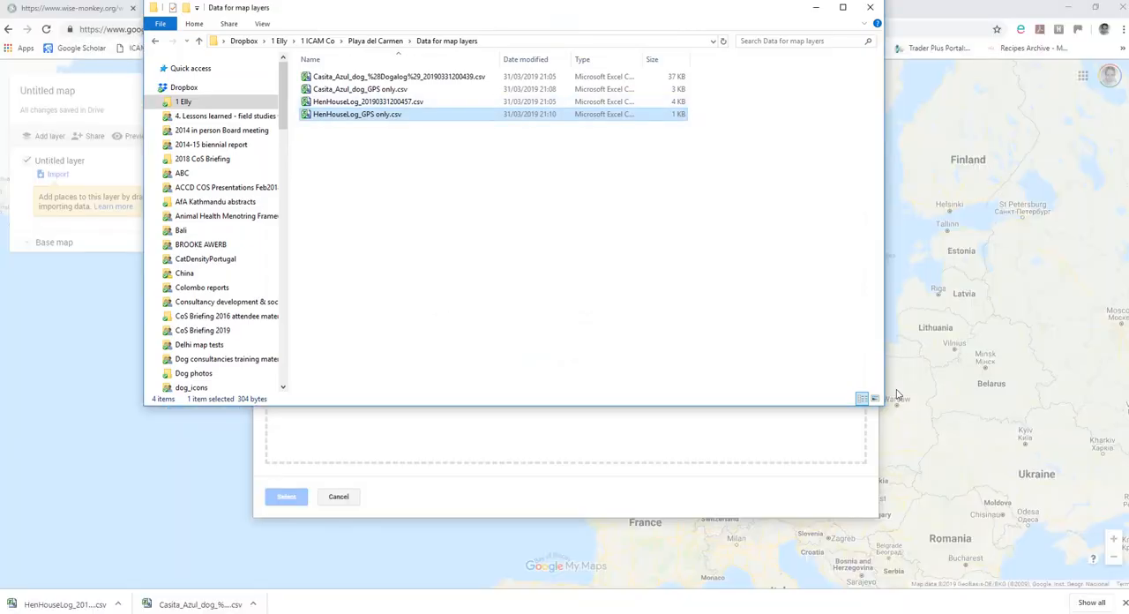
pyautogui.moveTo(886, 379); pyautogui.dragTo(578, 343)
pyautogui.moveTo(351, 13); pyautogui.dragTo(219, 58)
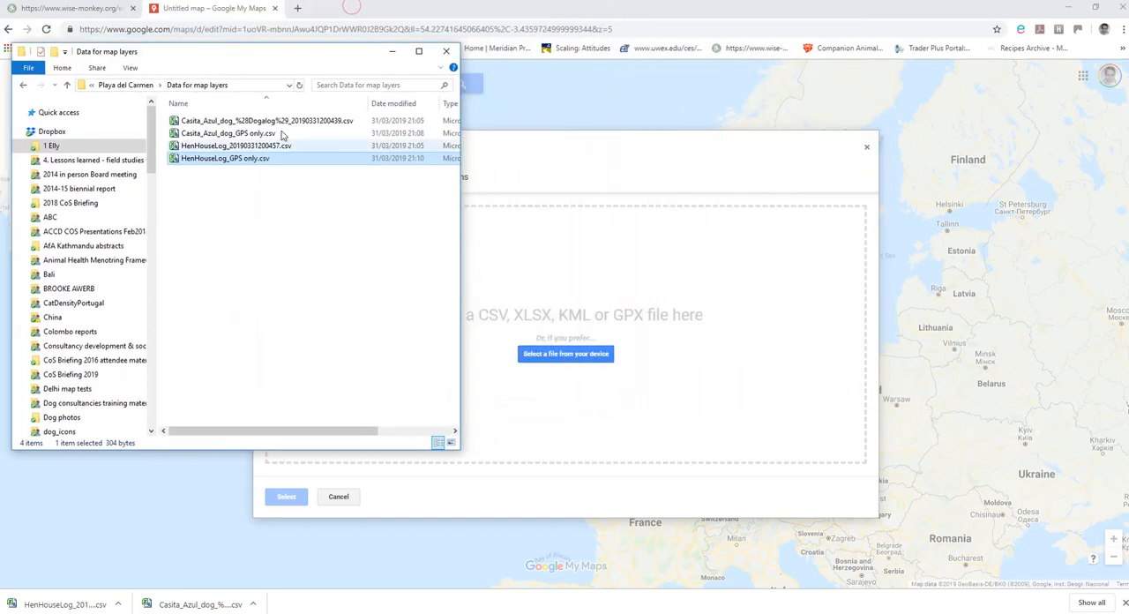
pyautogui.click(232, 134)
pyautogui.moveTo(232, 134); pyautogui.dragTo(592, 327)
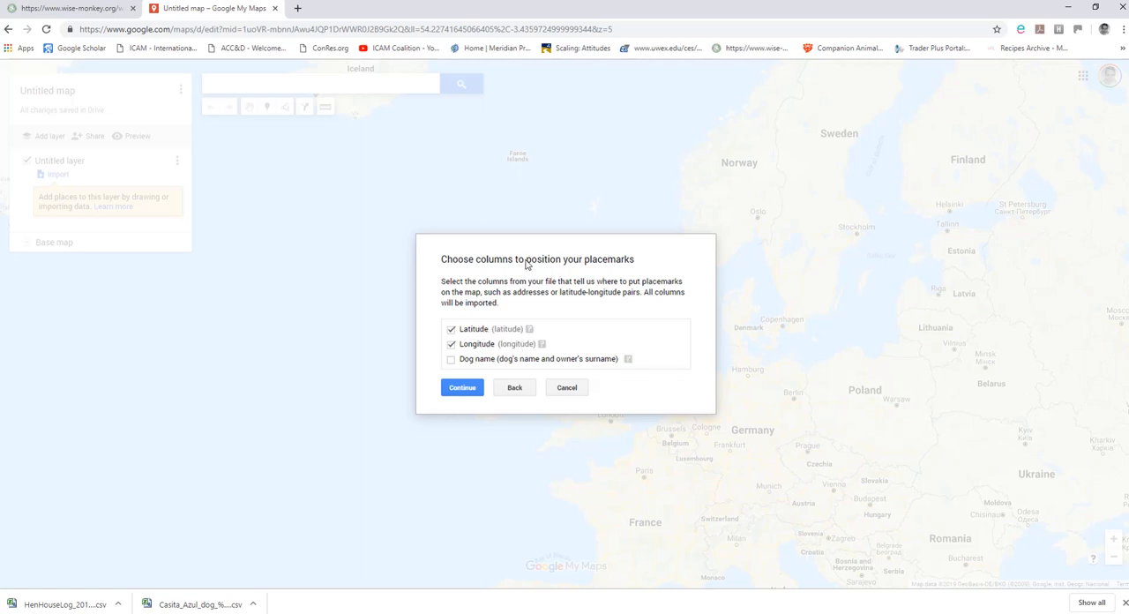
# Position the dog placemarks by Latitude and Longitude, and title the markers with the Dog name column.
pyautogui.click(464, 389)
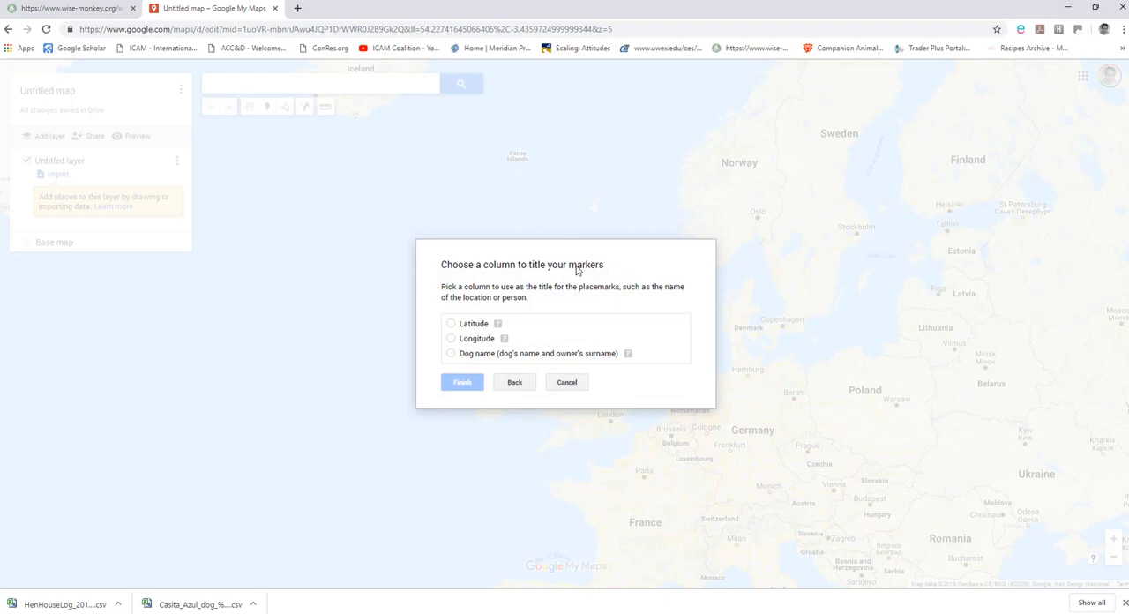
pyautogui.click(451, 354)
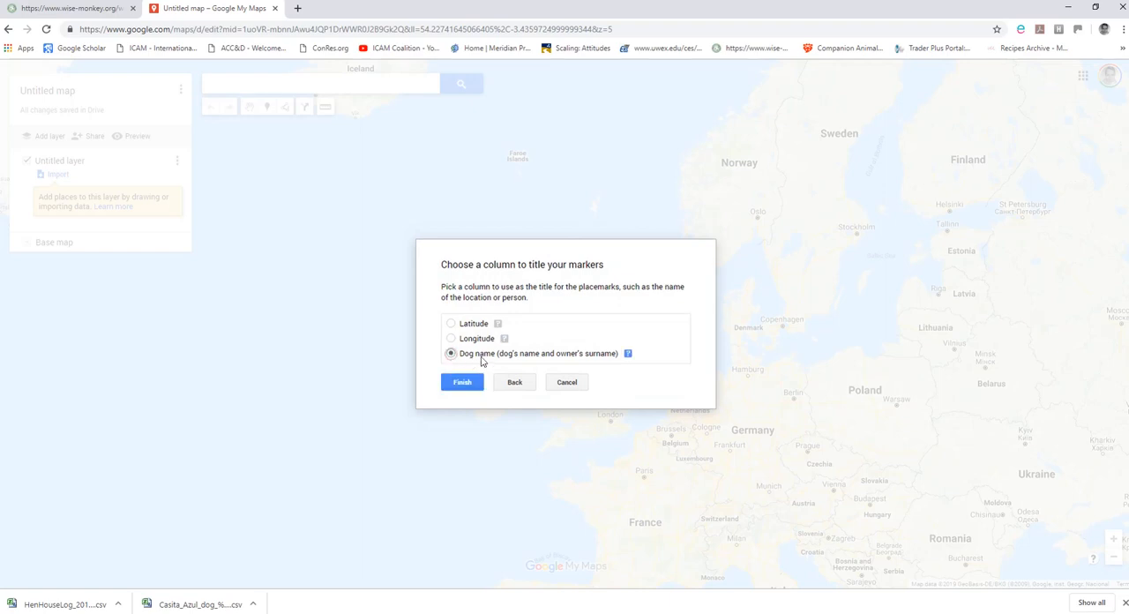
pyautogui.click(461, 383)
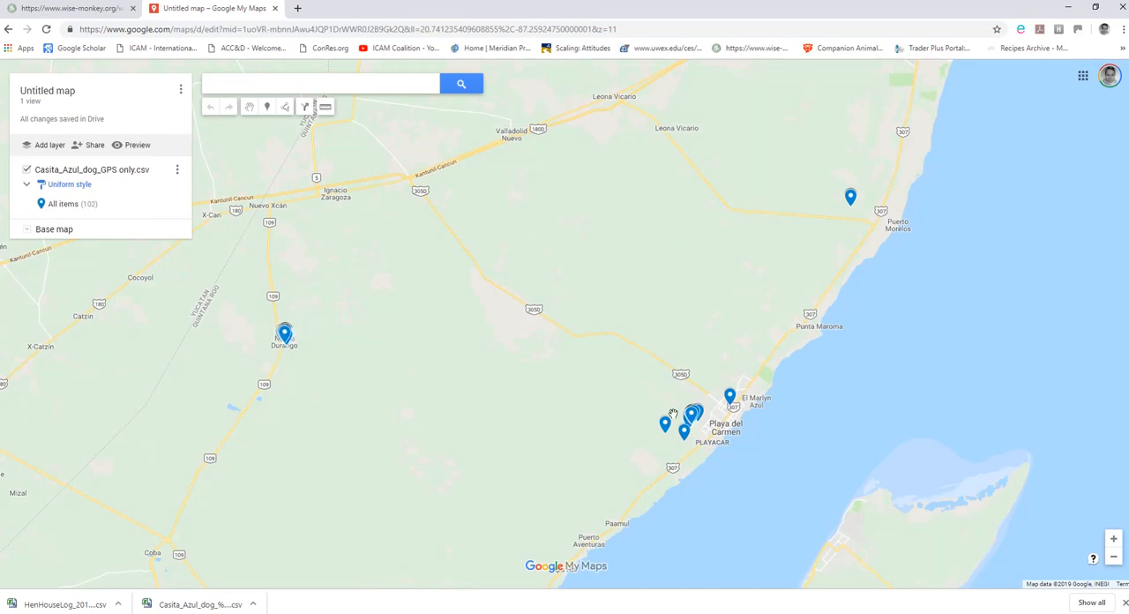
# Set the colour of all items in the Casita_Azul_dog_GPS only.csv layer to dark blue, RGB (1, 87, 155).
pyautogui.scroll(4, 675, 412)
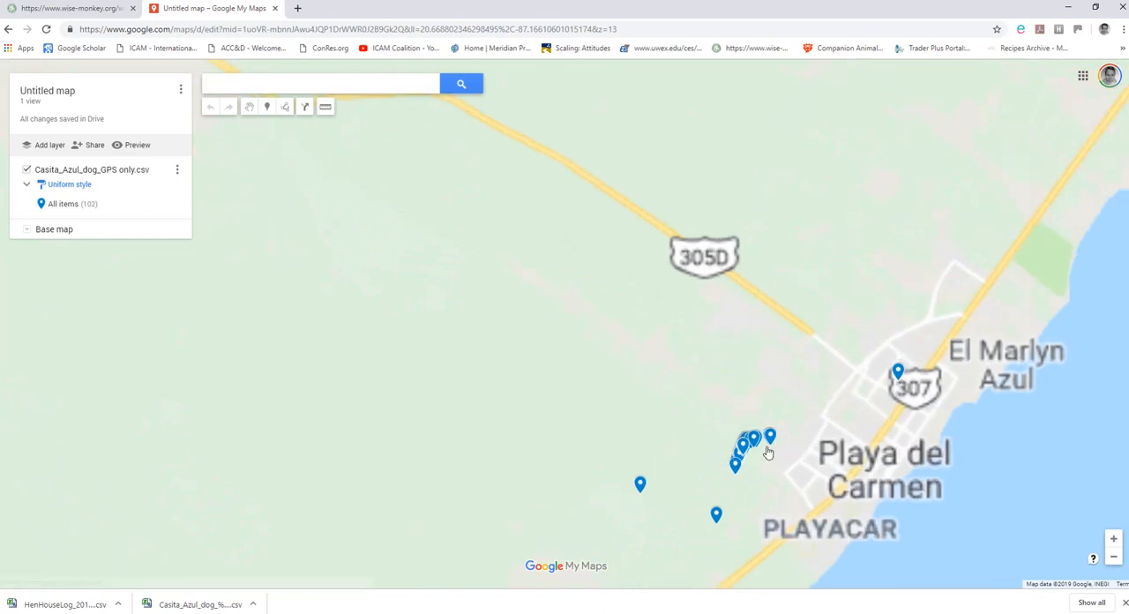
pyautogui.moveTo(758, 485)
pyautogui.mouseDown()
pyautogui.moveTo(703, 444)
pyautogui.moveTo(697, 340)
pyautogui.mouseUp()
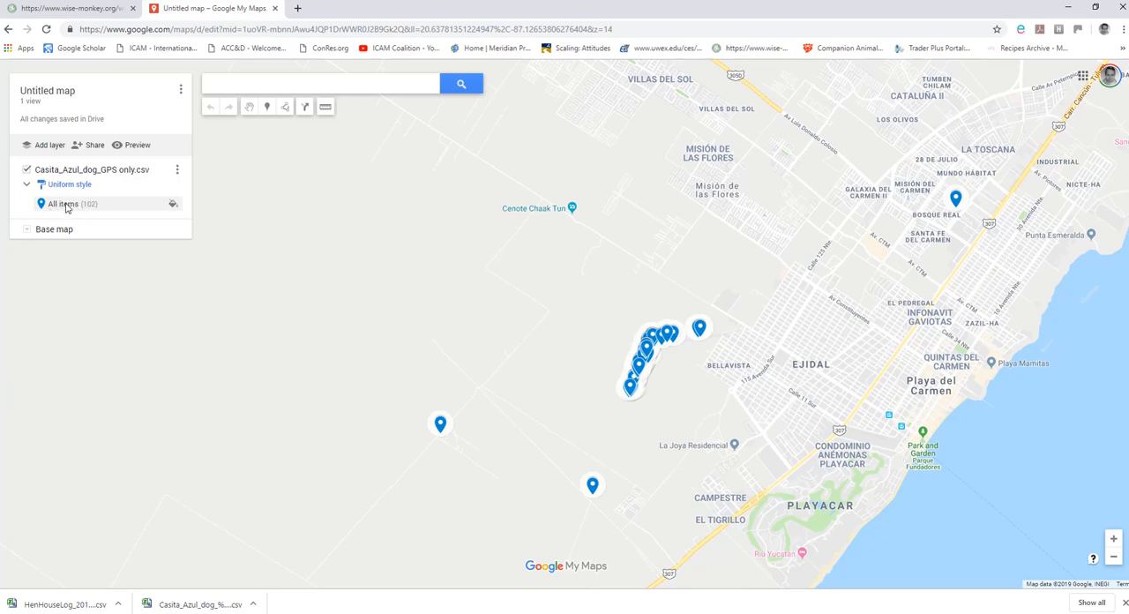
pyautogui.click(174, 205)
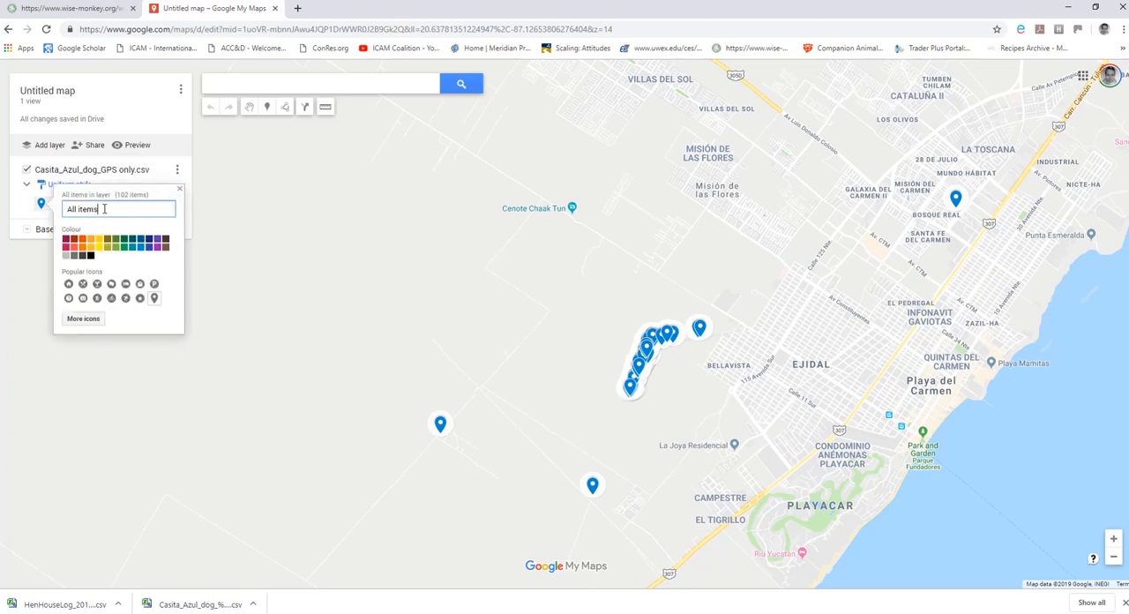
pyautogui.click(142, 240)
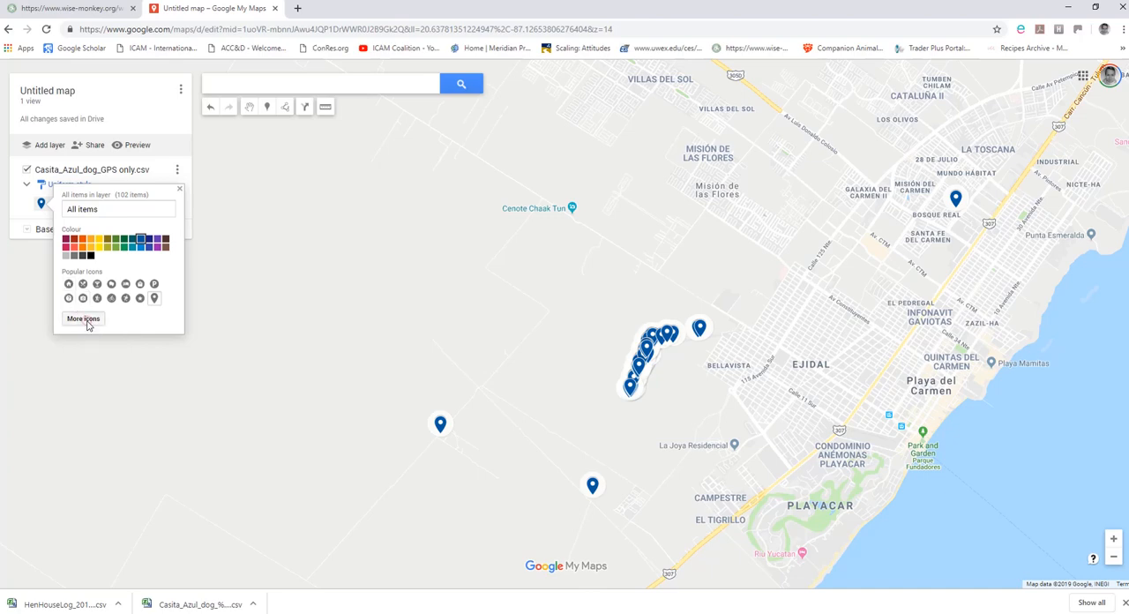
# Change the marker icon of all items in the Casita Azul dog layer to House and close the style settings.
pyautogui.click(84, 320)
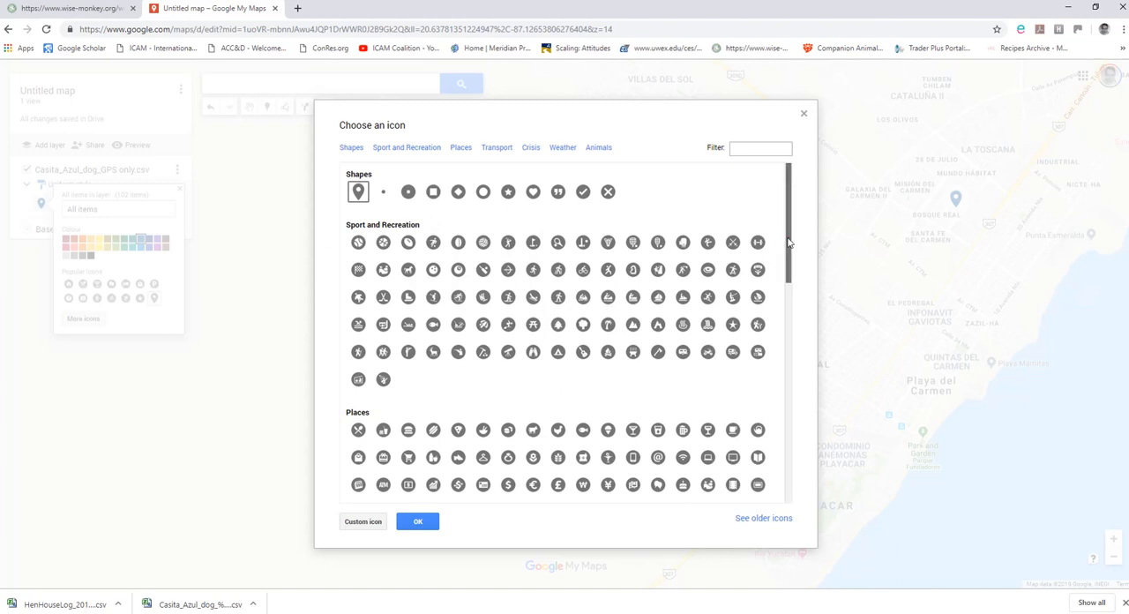
pyautogui.moveTo(789, 240); pyautogui.dragTo(786, 294)
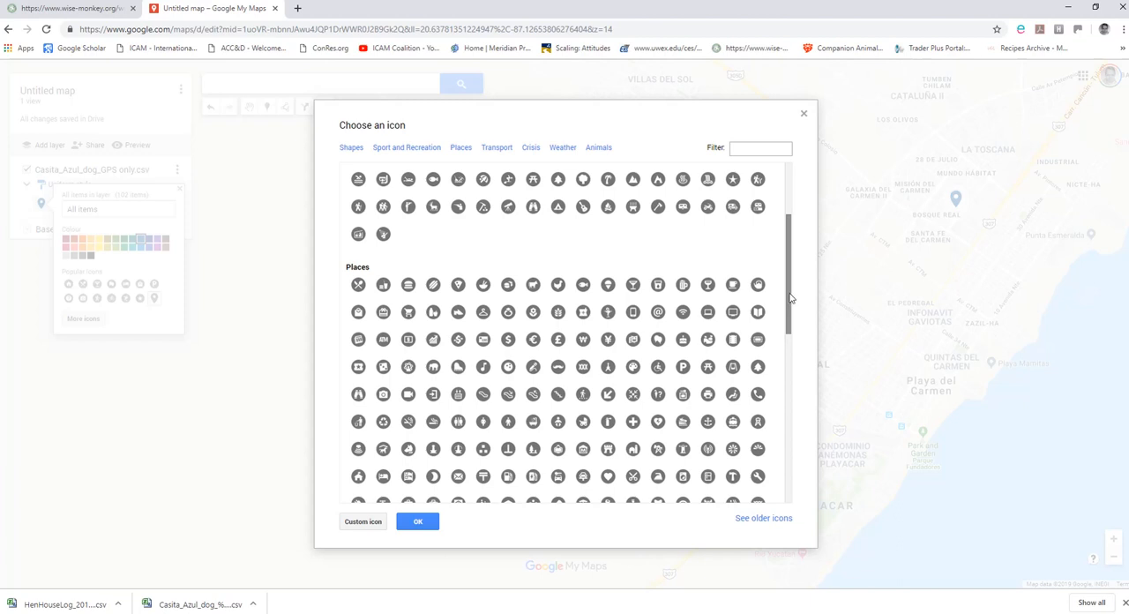
pyautogui.moveTo(791, 298); pyautogui.dragTo(791, 335)
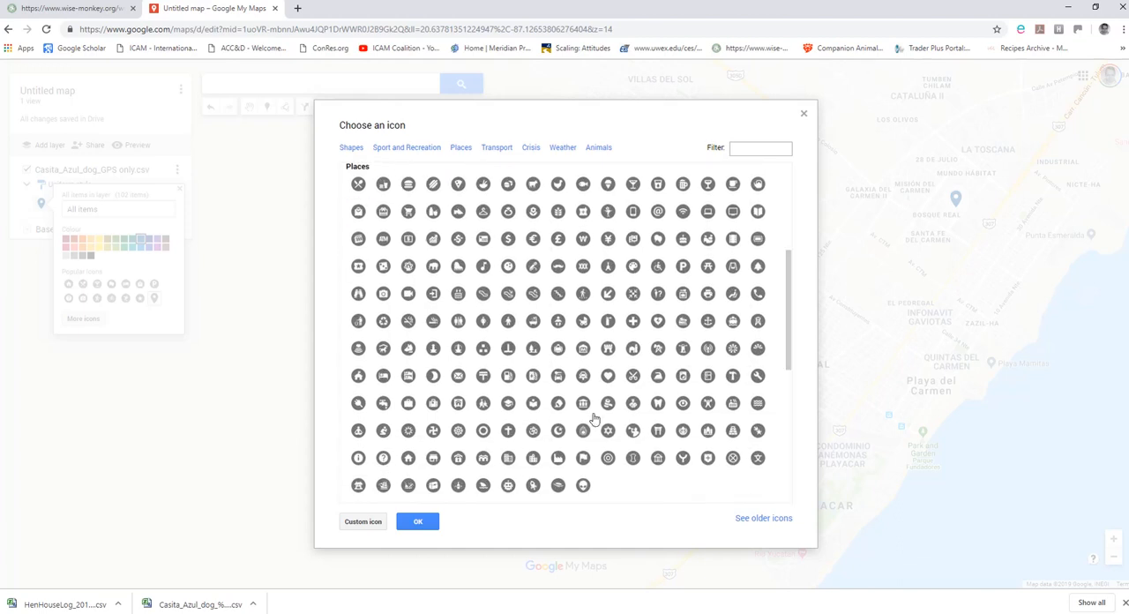
pyautogui.click(408, 459)
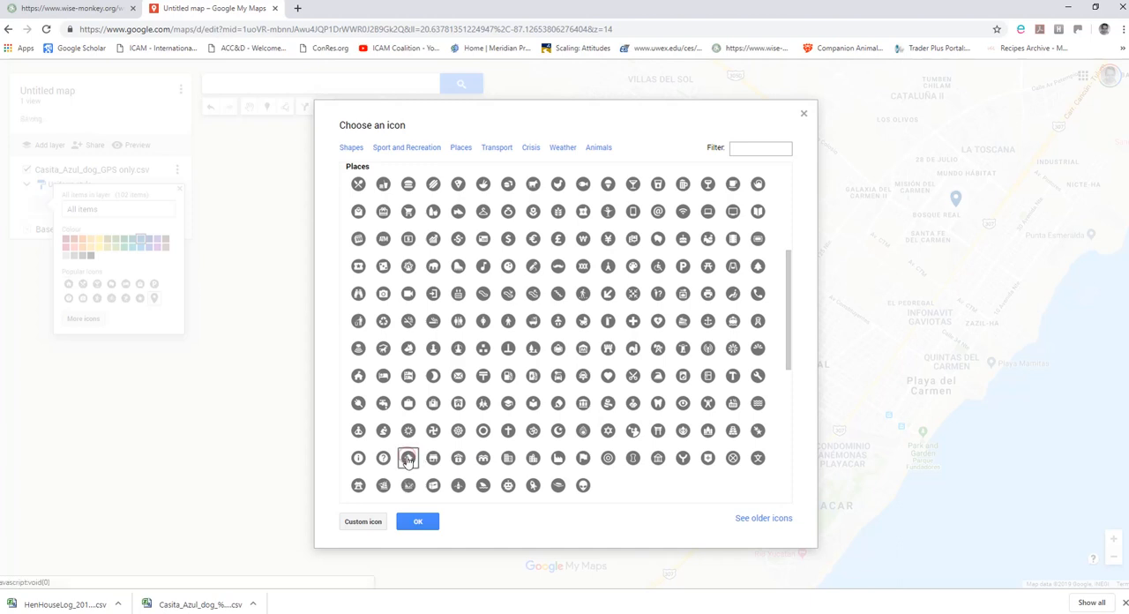
pyautogui.click(419, 524)
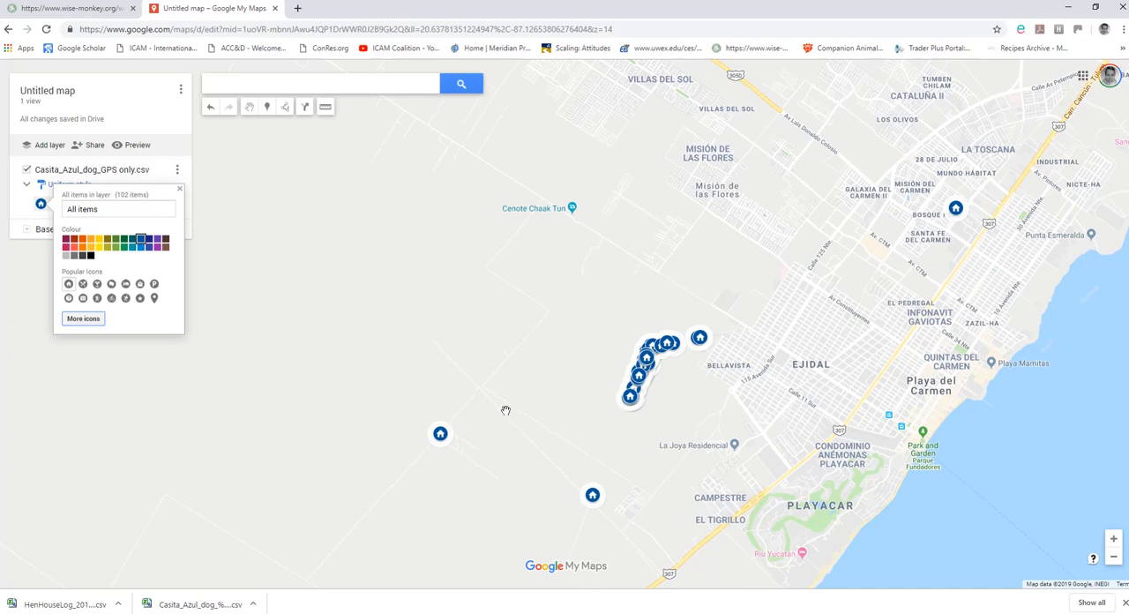
pyautogui.scroll(-2, 471, 401)
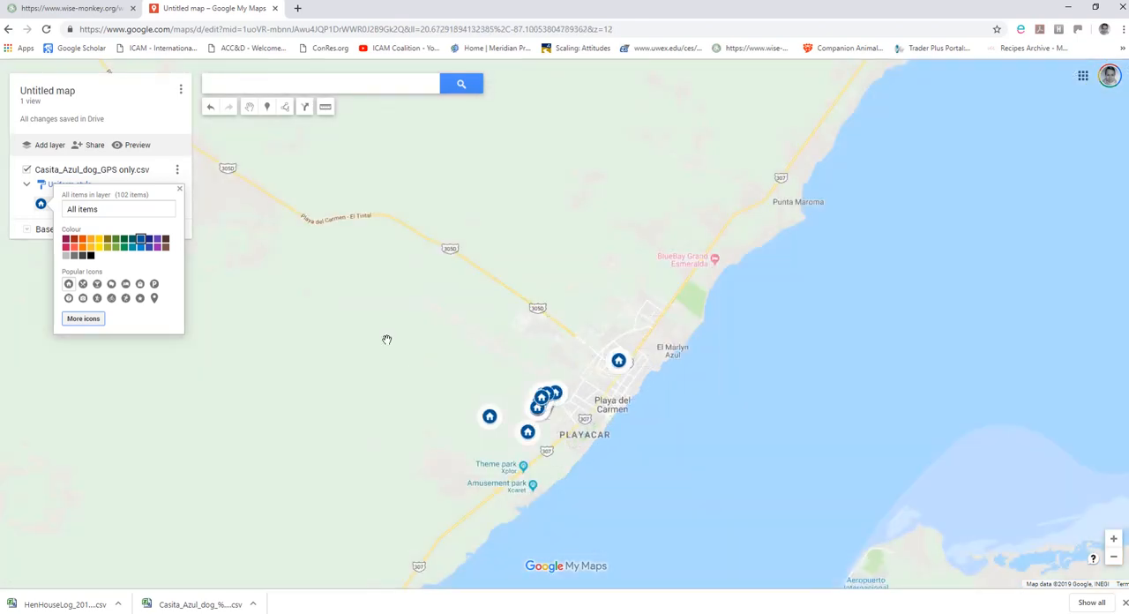
pyautogui.scroll(-1, 387, 336)
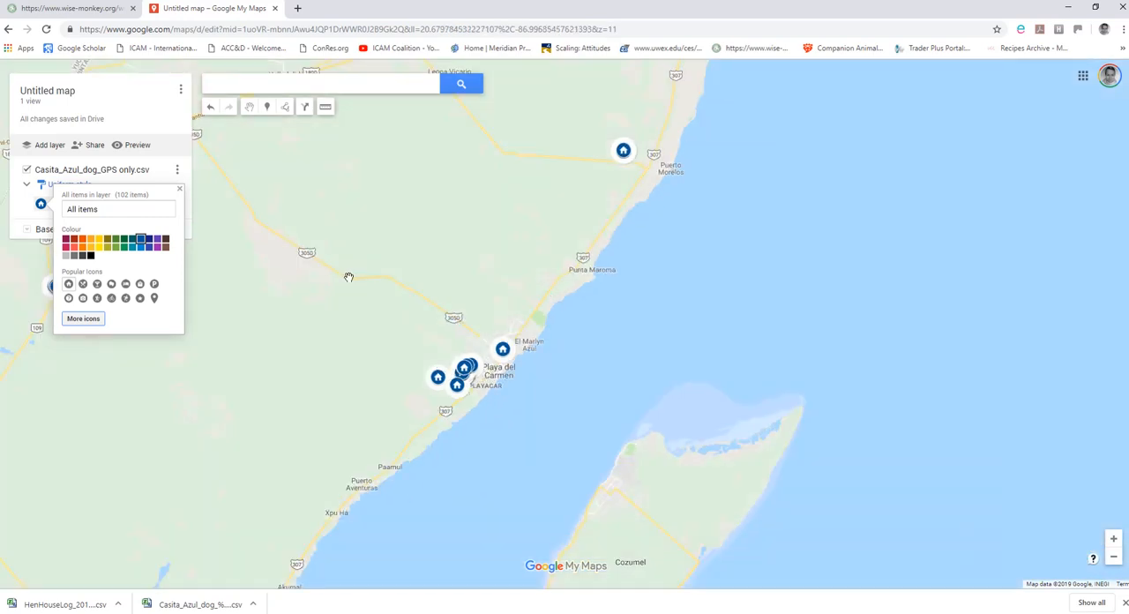
pyautogui.click(351, 273)
pyautogui.moveTo(351, 273); pyautogui.dragTo(508, 316)
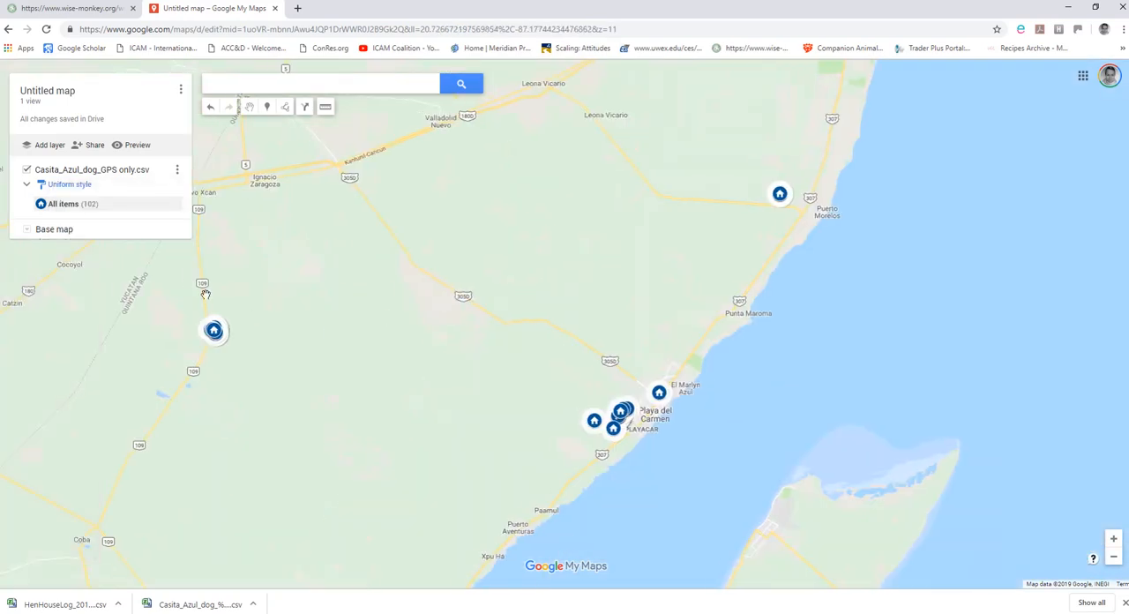
# Add a second layer to the map and import HenHouseLog_GPS only.csv from the Data for map layers folder into it.
pyautogui.click(40, 146)
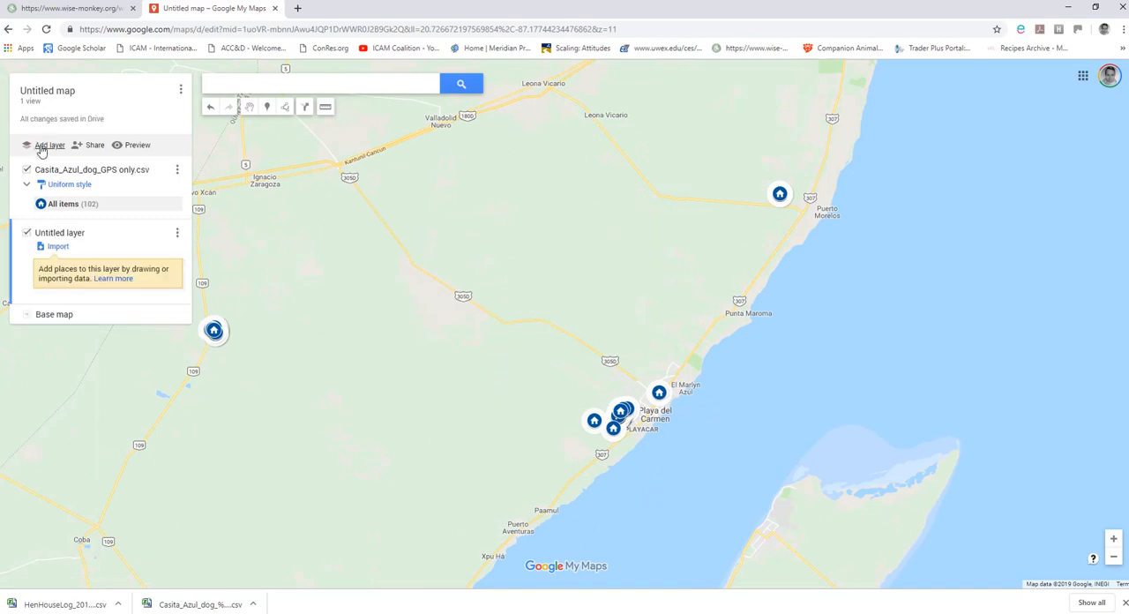
pyautogui.click(58, 248)
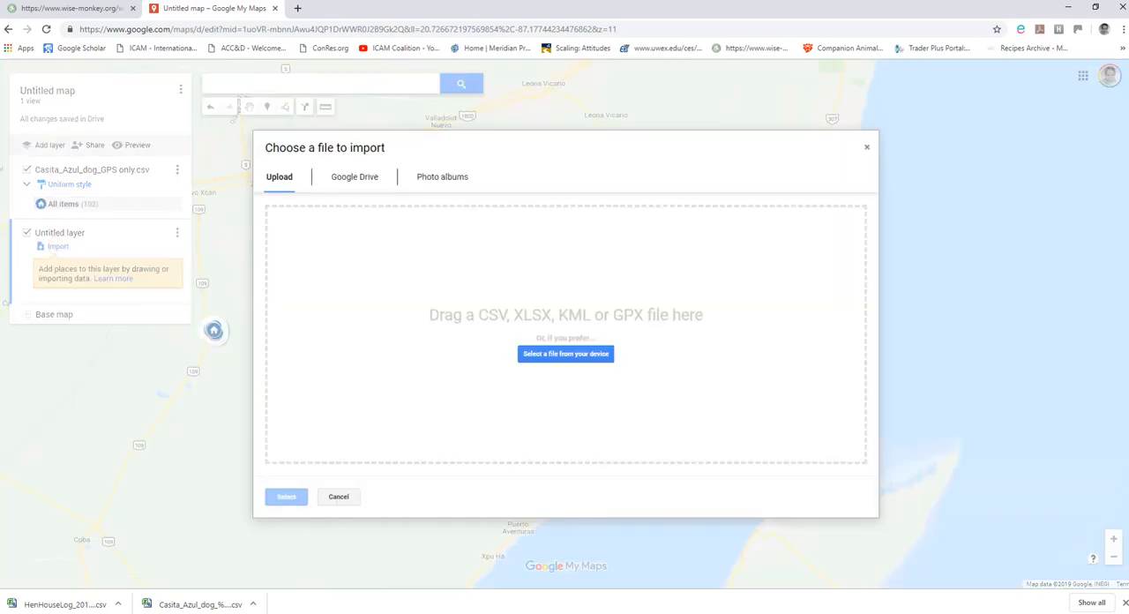
pyautogui.hotkey('alt', 'Tab')
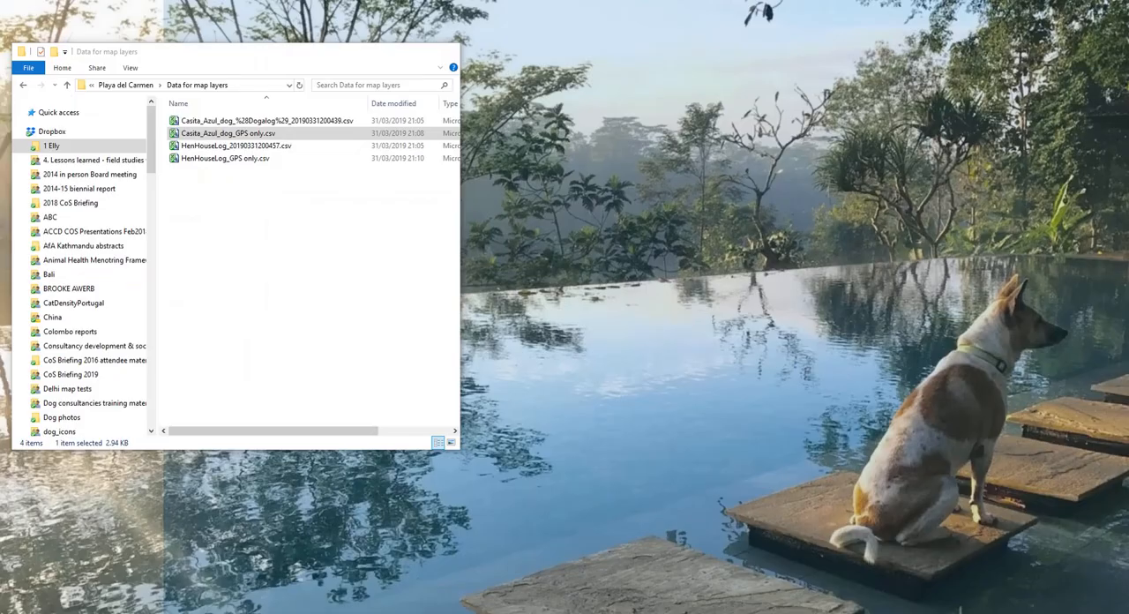
pyautogui.click(247, 159)
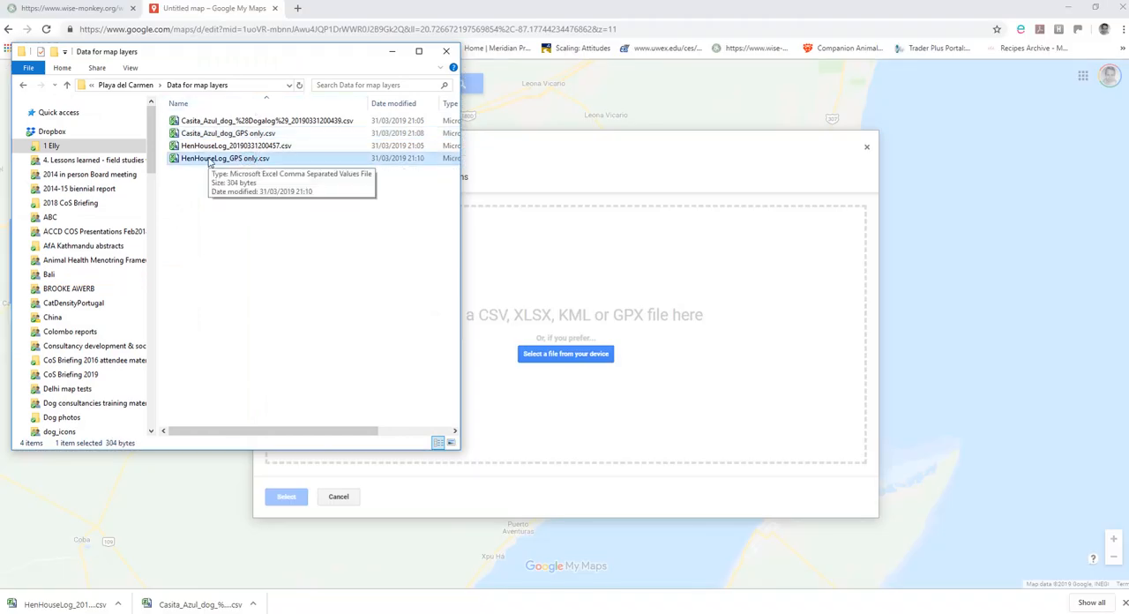
pyautogui.moveTo(208, 162); pyautogui.dragTo(572, 326)
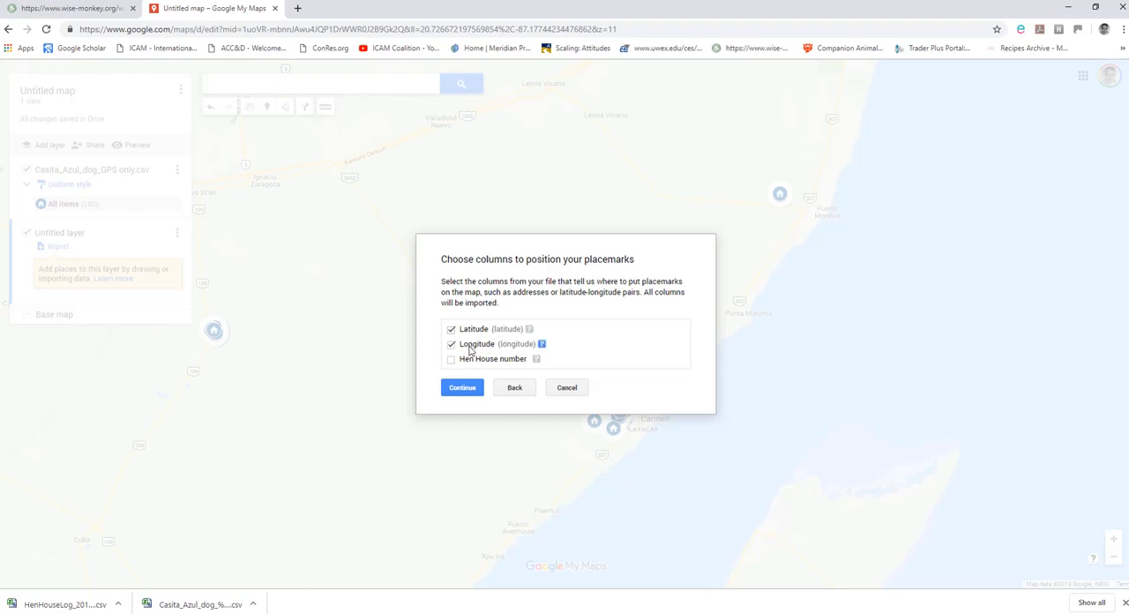
# Position the hen house placemarks by Latitude and Longitude, and title the markers with the Hen House number column.
pyautogui.click(468, 390)
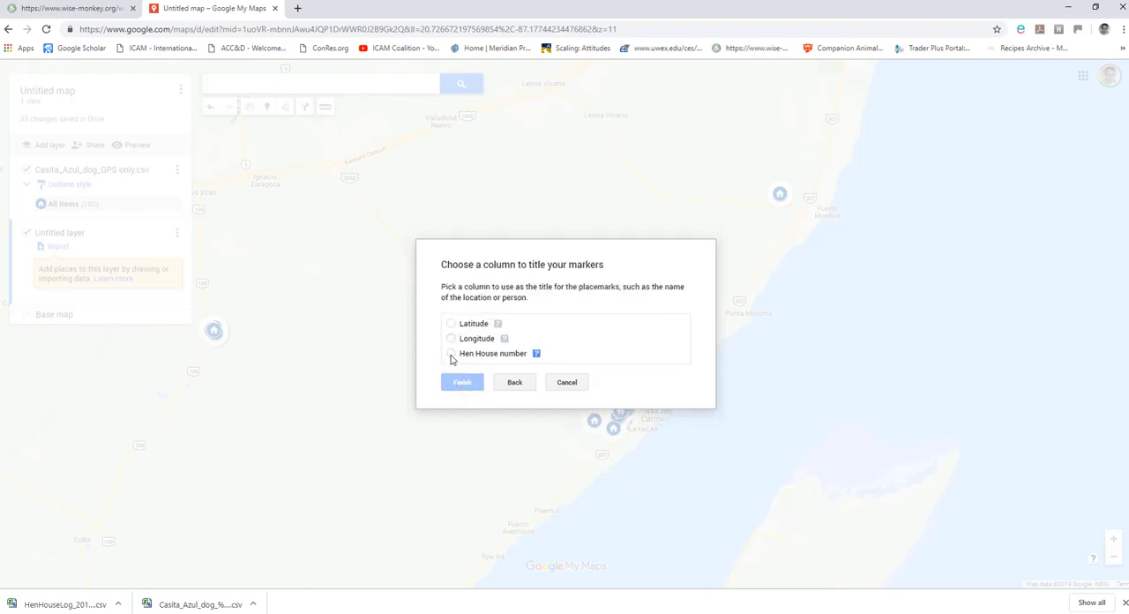
pyautogui.click(450, 355)
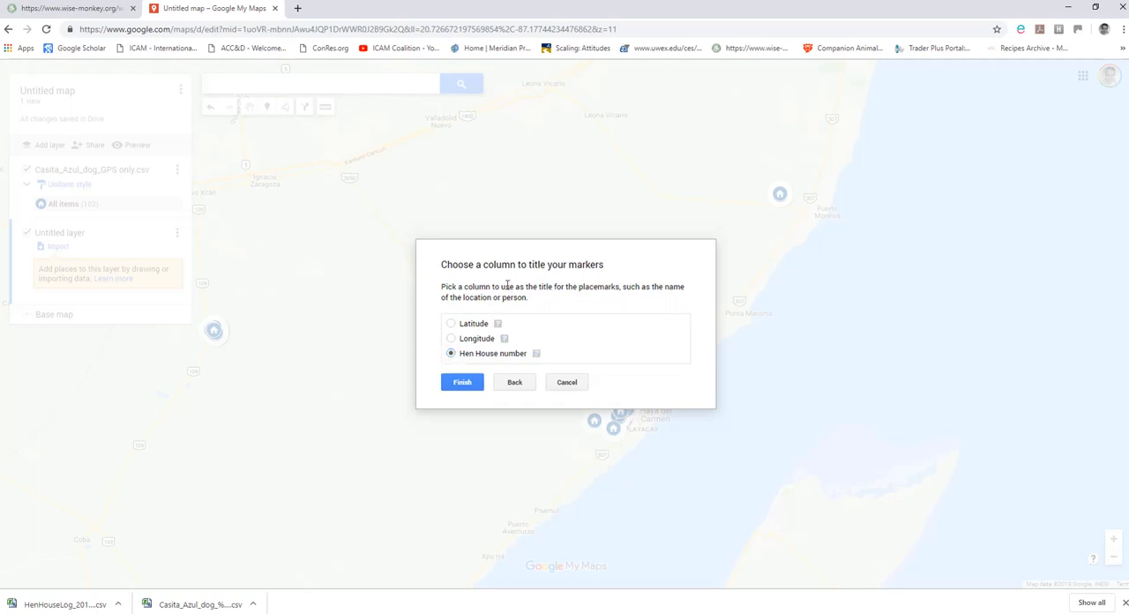
pyautogui.click(462, 383)
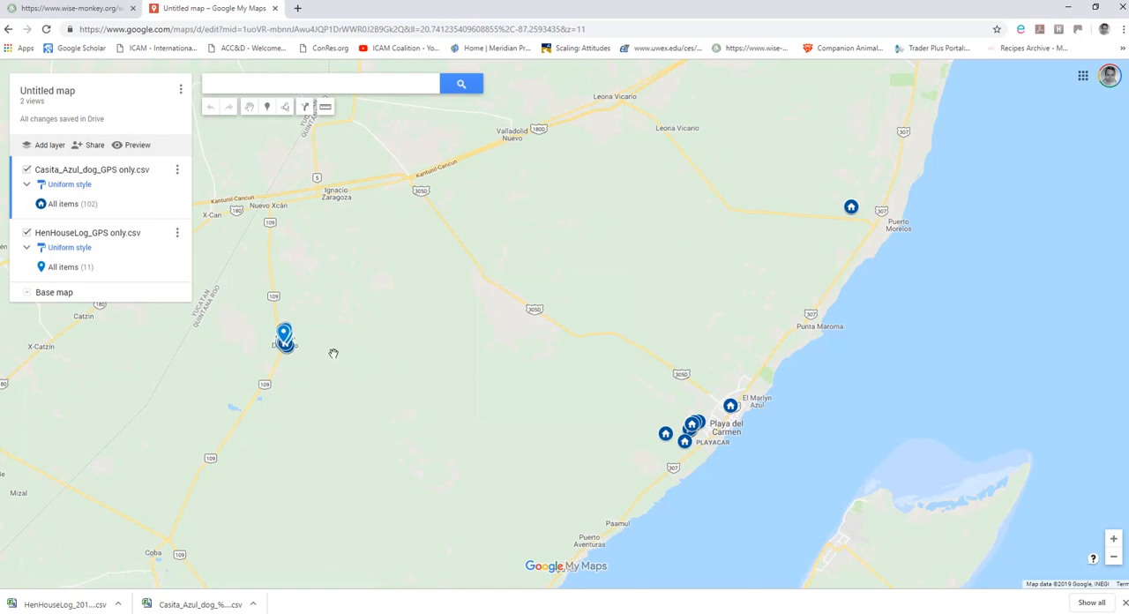
# Set the colour of all items in the HenHouseLog_GPS only.csv layer to dark red, RGB (165, 39, 20).
pyautogui.scroll(2, 318, 347)
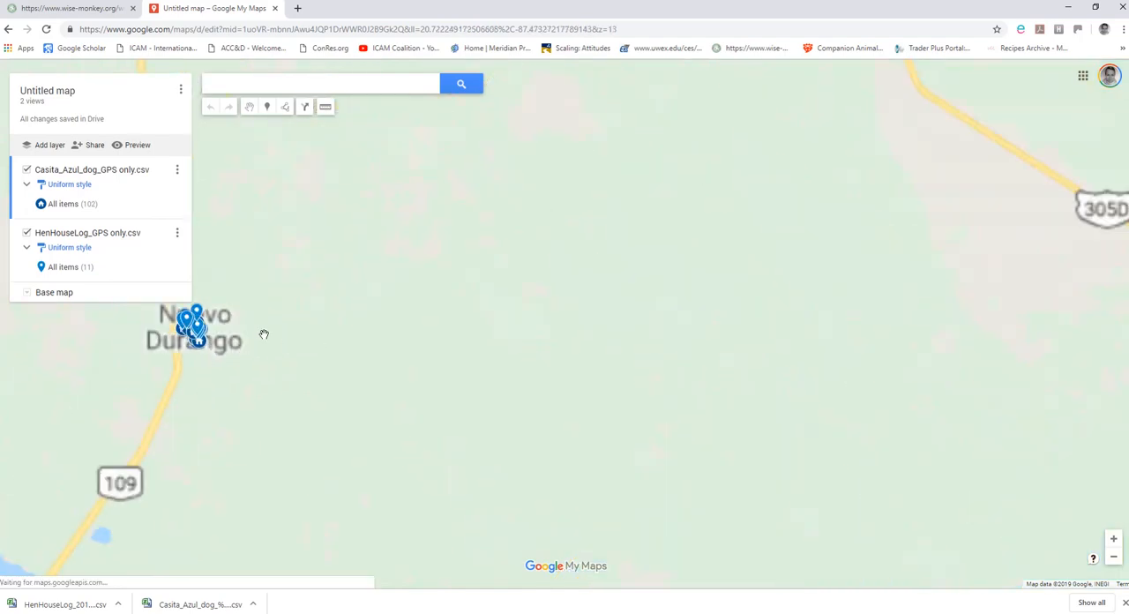
pyautogui.moveTo(249, 327); pyautogui.dragTo(398, 348)
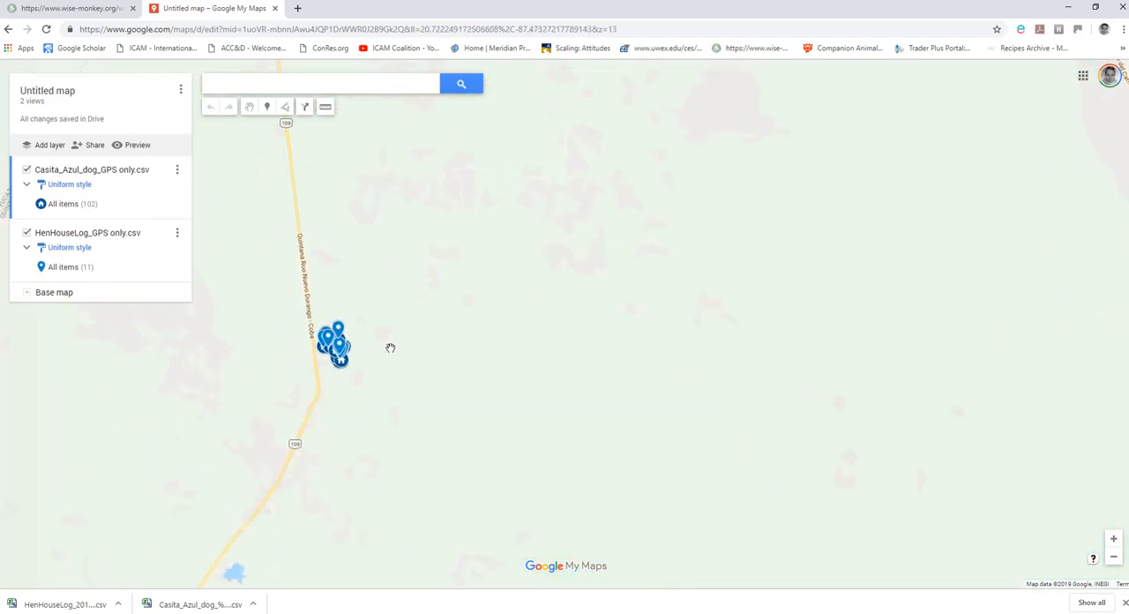
pyautogui.scroll(2, 388, 347)
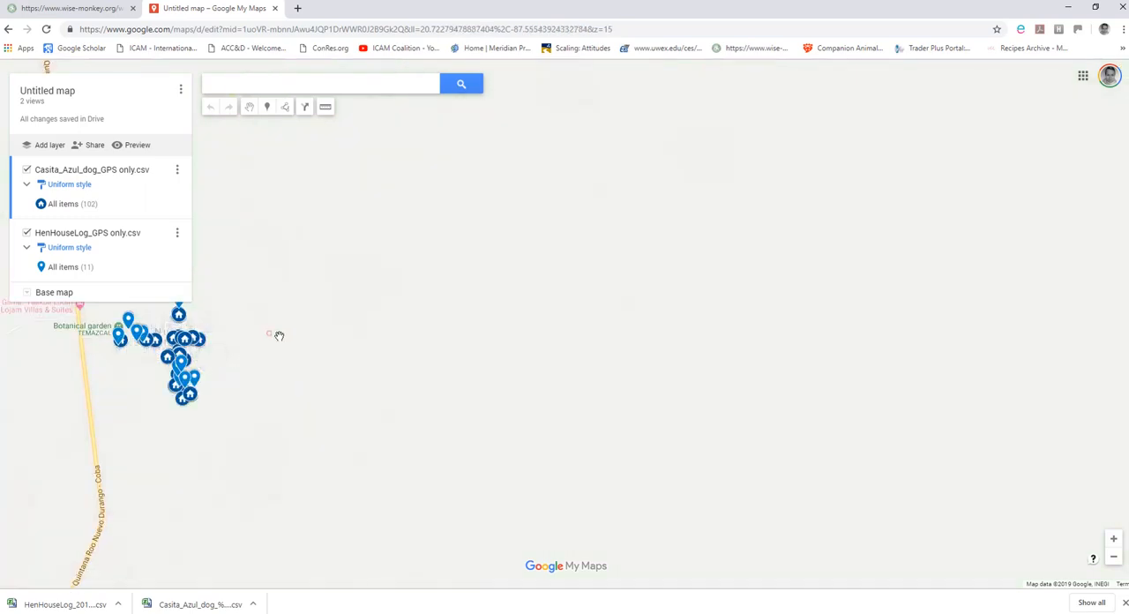
pyautogui.moveTo(277, 336); pyautogui.dragTo(471, 327)
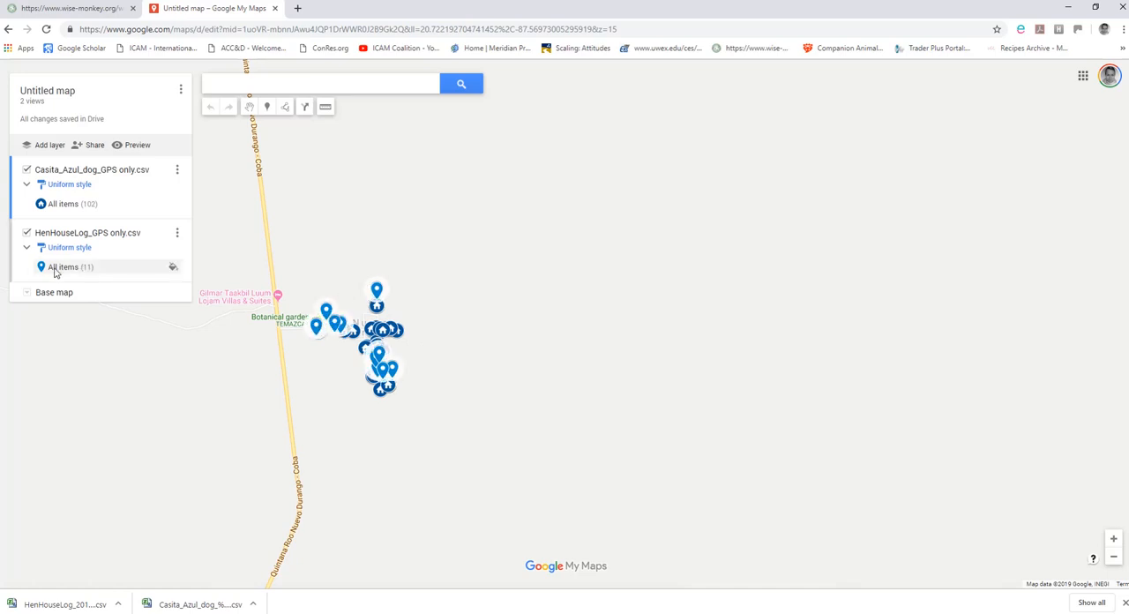
pyautogui.click(173, 269)
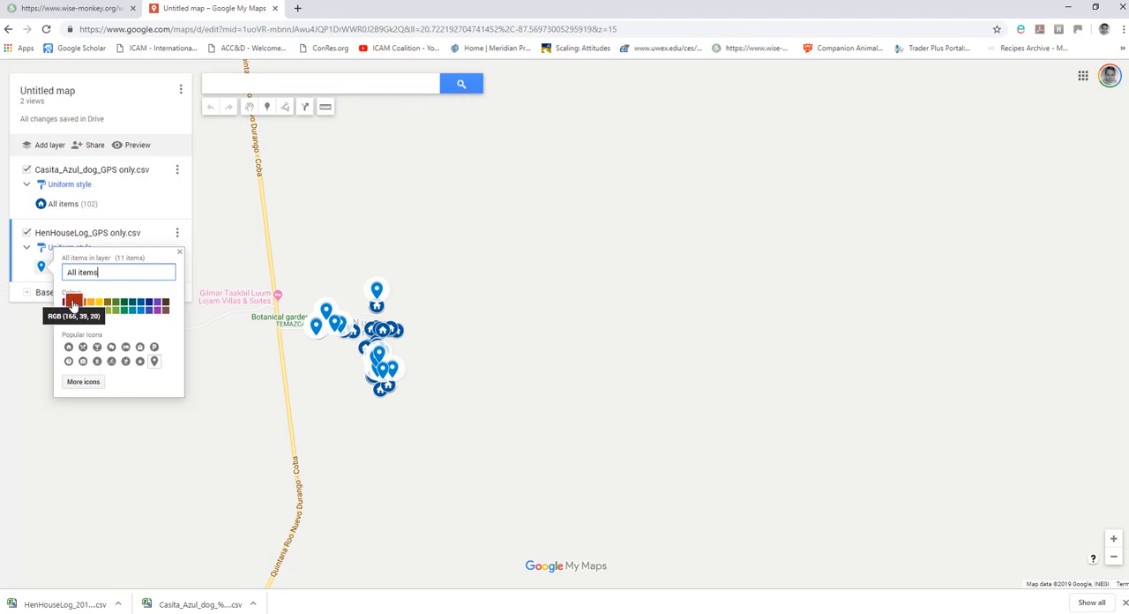
pyautogui.click(73, 302)
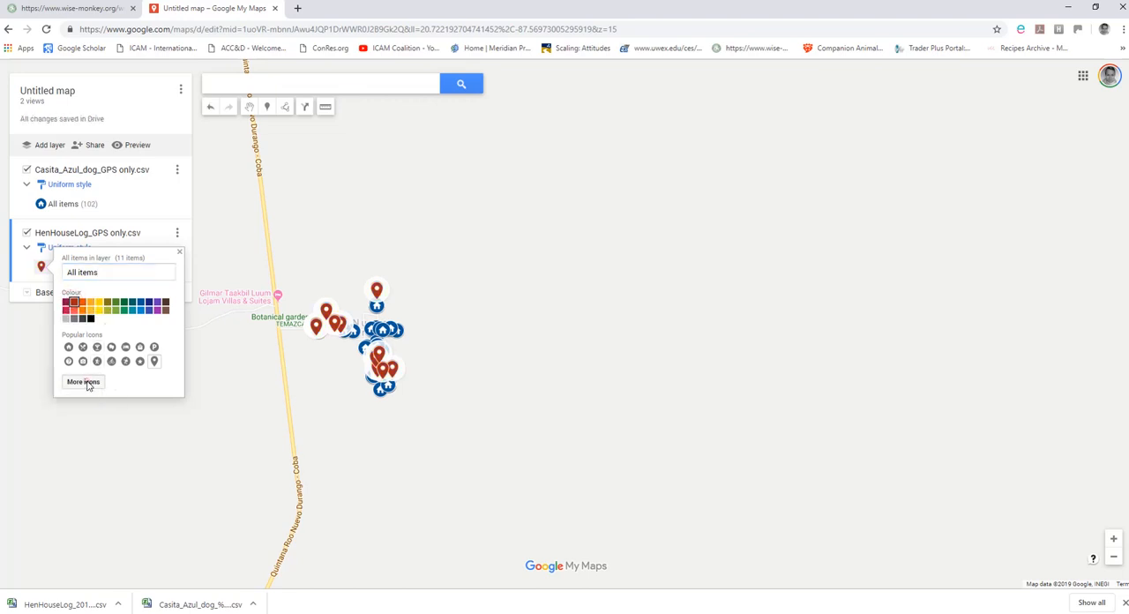
# Change the marker icon of all items in the HenHouseLog layer to the chicken from the Animals icons.
pyautogui.click(83, 382)
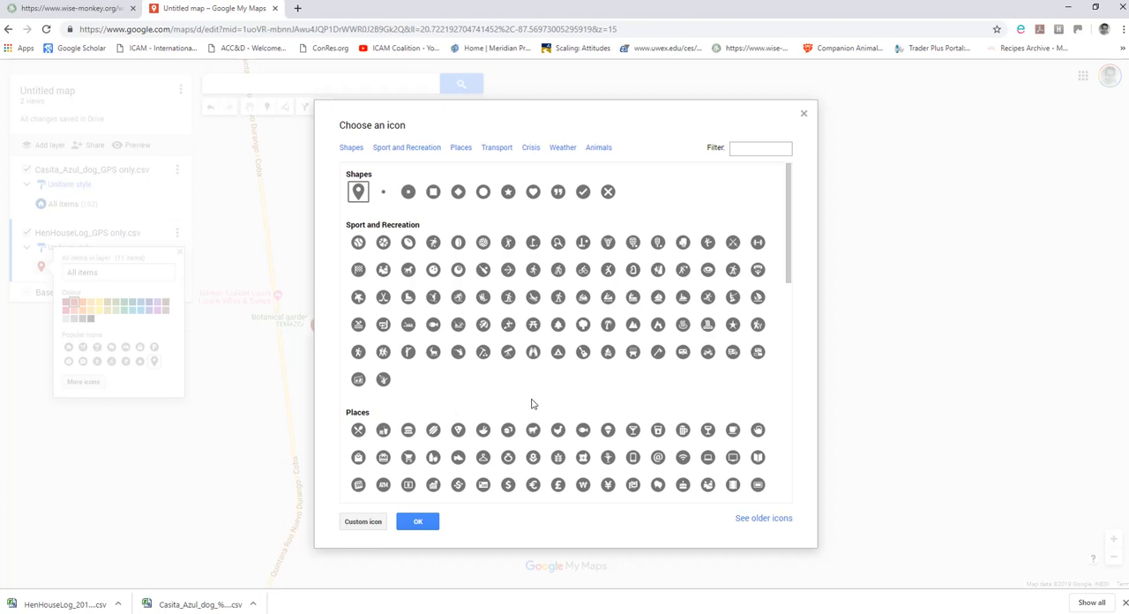
pyautogui.scroll(-10, 532, 405)
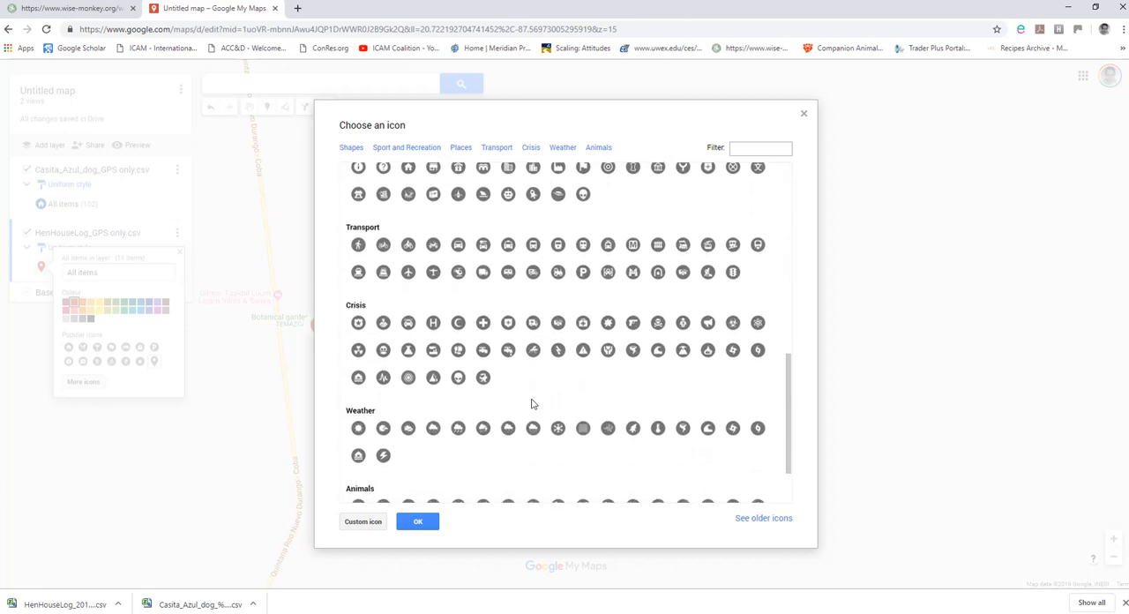
pyautogui.scroll(-2, 532, 404)
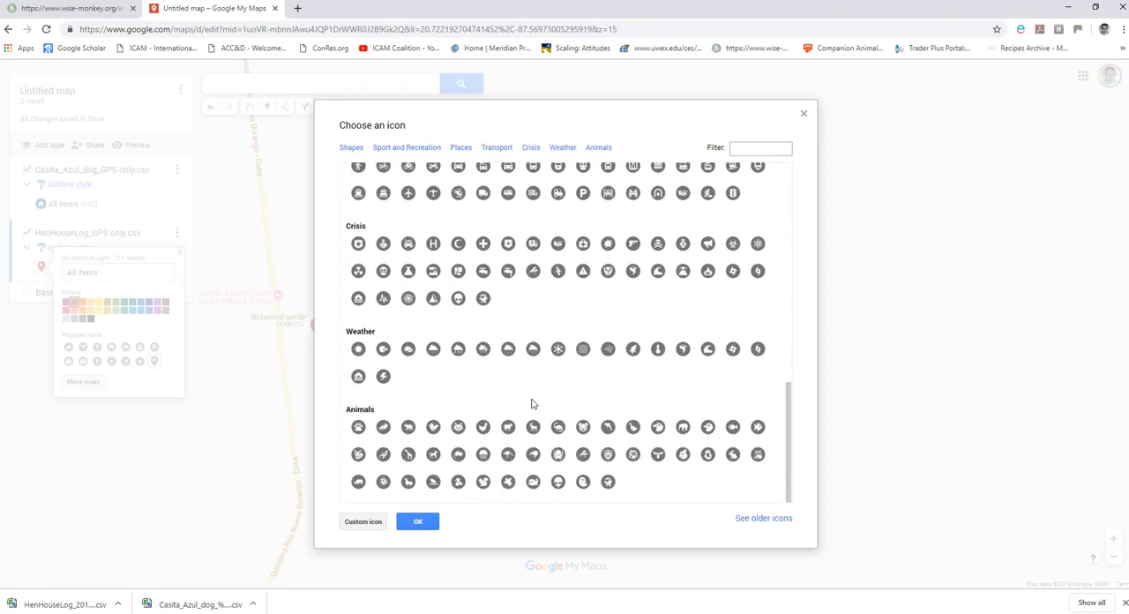
pyautogui.click(483, 428)
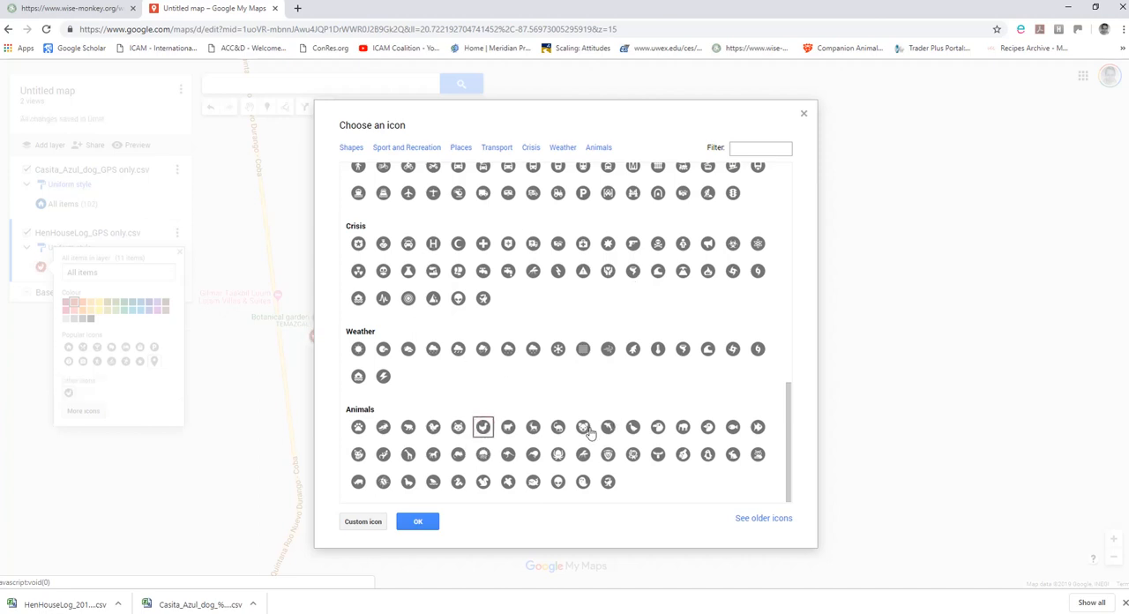
pyautogui.click(418, 523)
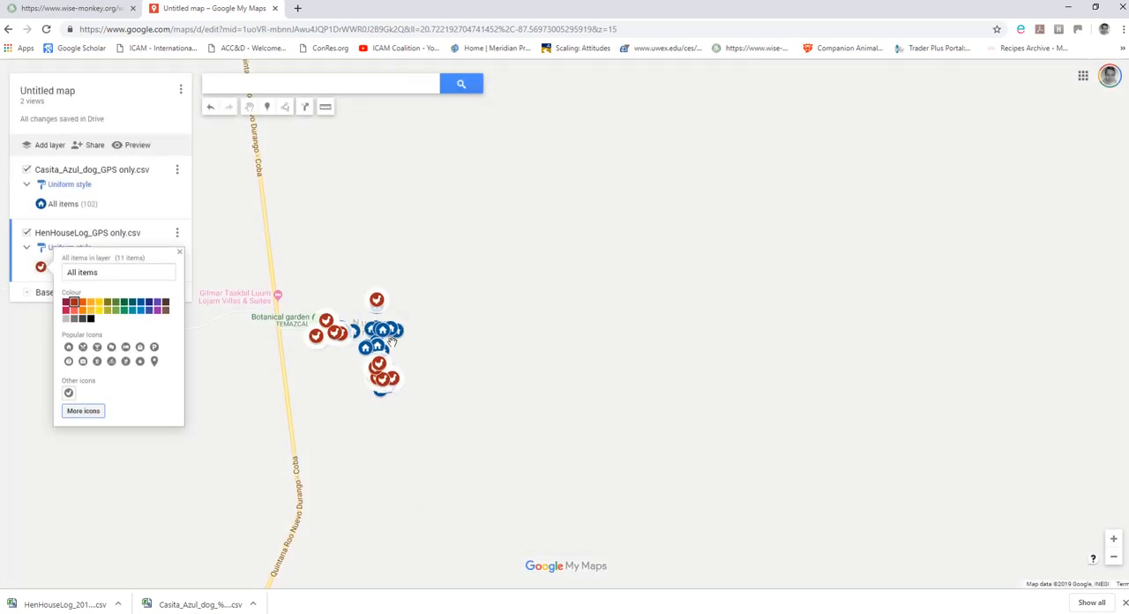
# Try the satellite base map under the village markers, and restore the standard Map style.
pyautogui.scroll(1, 435, 359)
pyautogui.moveTo(351, 341); pyautogui.dragTo(565, 370)
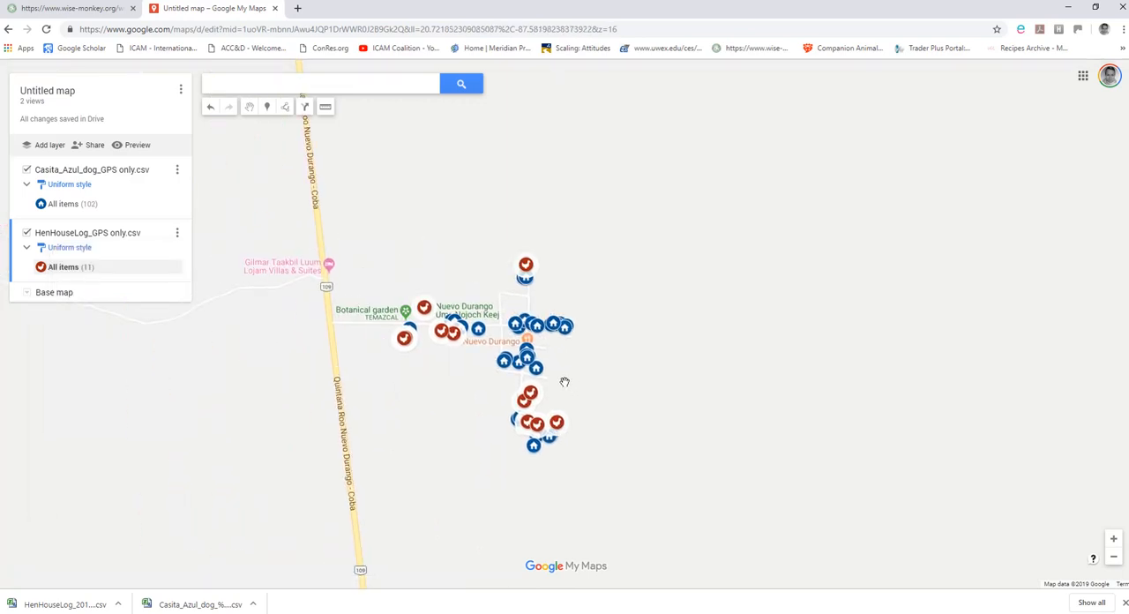
pyautogui.scroll(2, 565, 382)
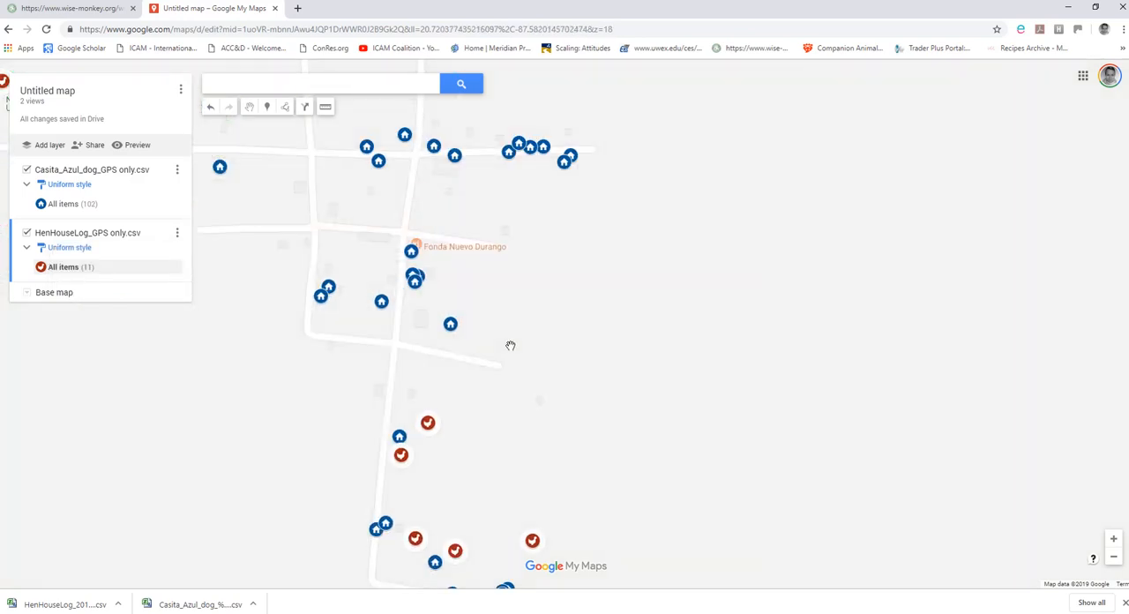
pyautogui.scroll(-2, 510, 345)
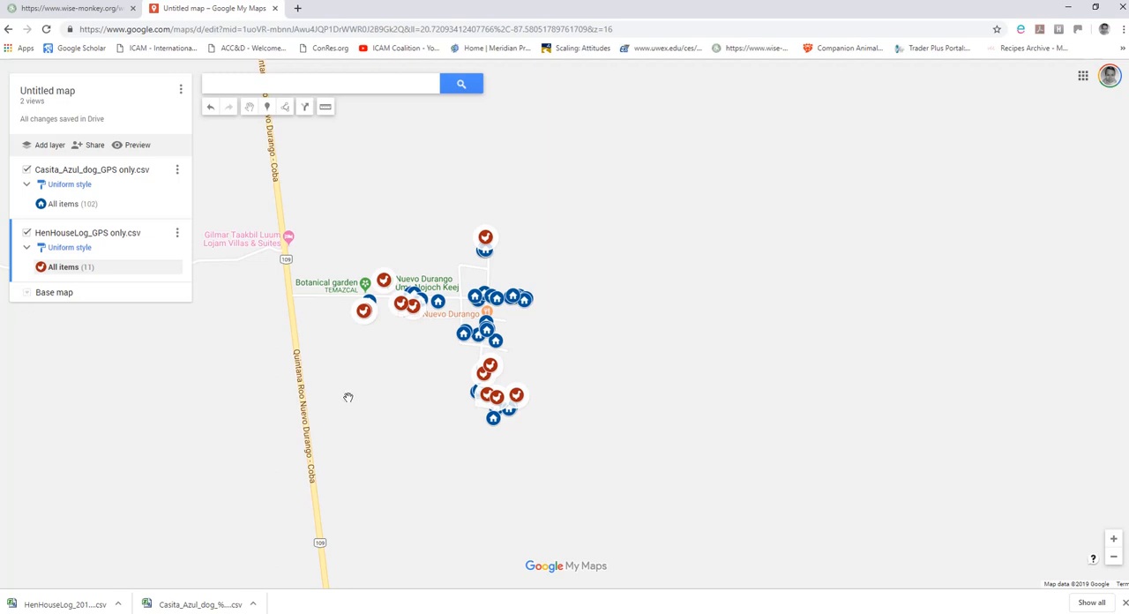
pyautogui.click(26, 292)
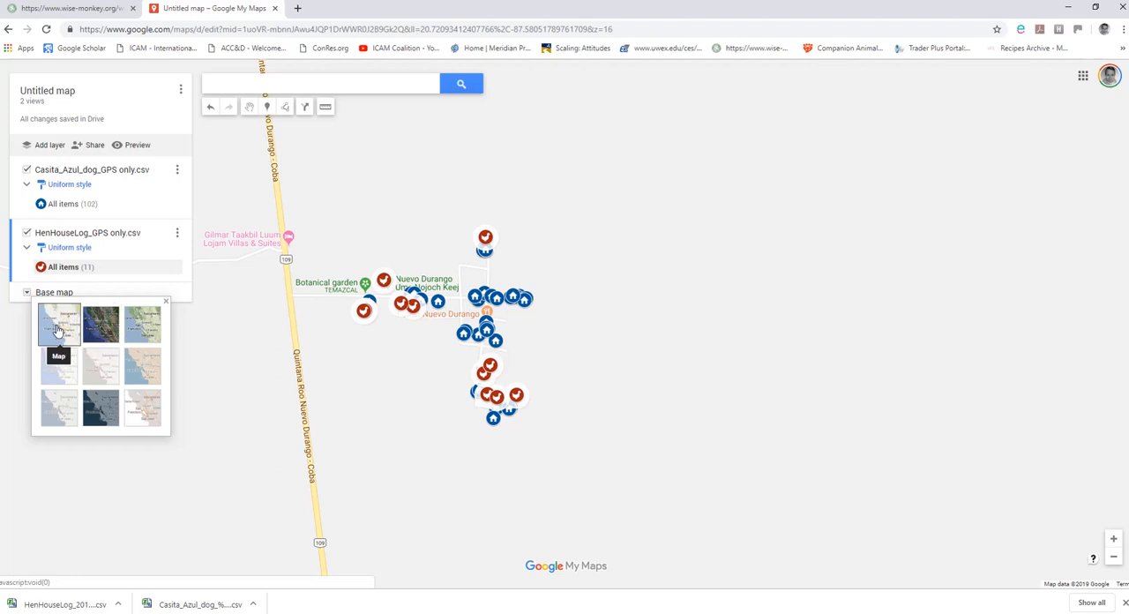
pyautogui.click(94, 329)
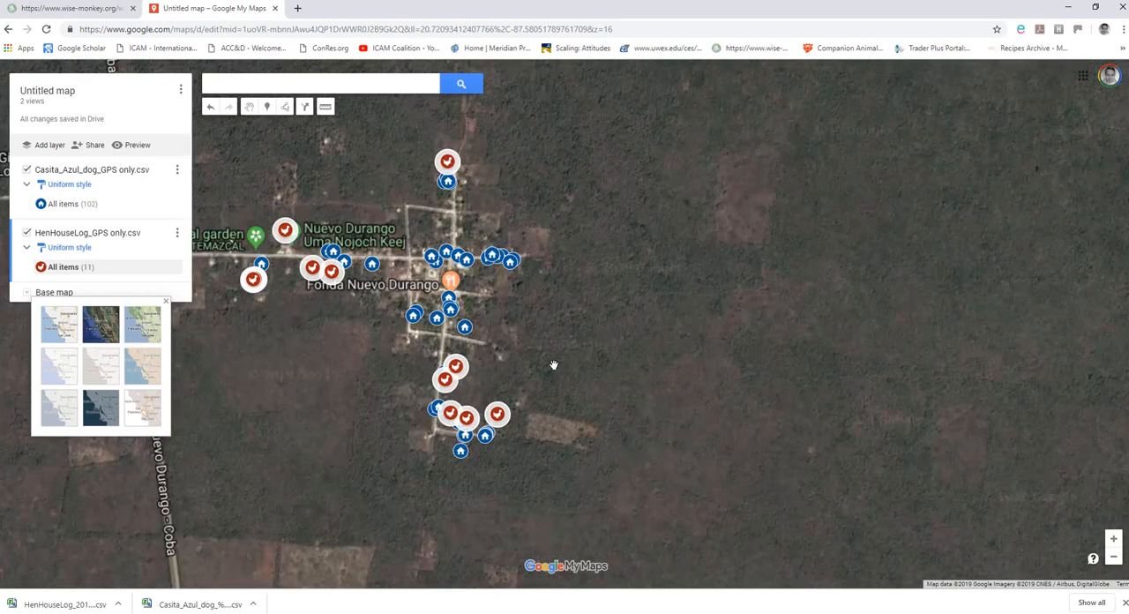
pyautogui.scroll(1, 553, 365)
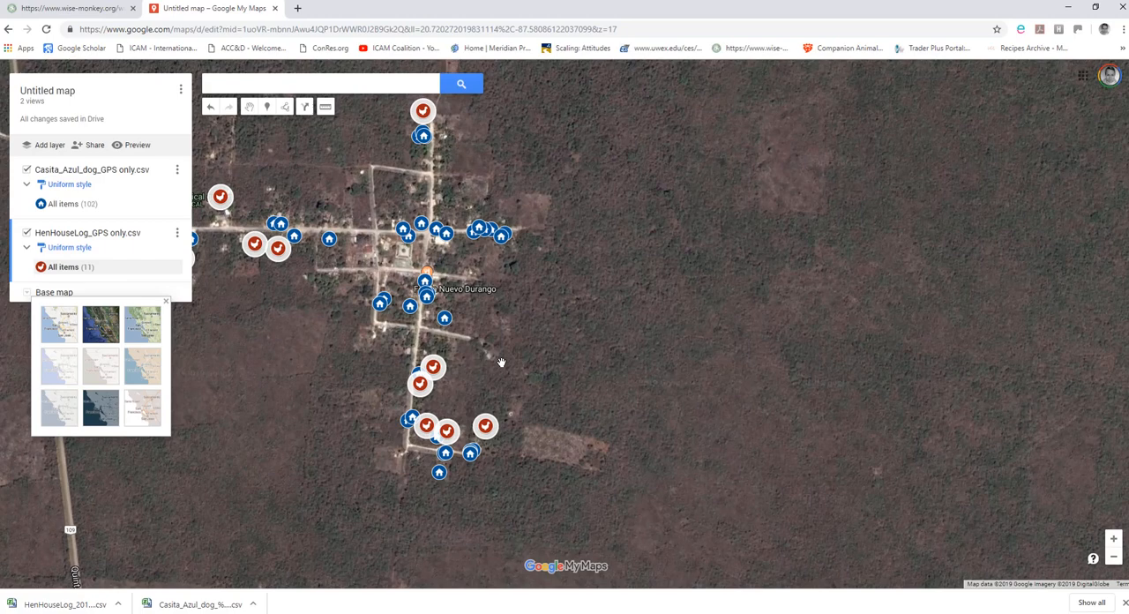
pyautogui.scroll(-1, 488, 360)
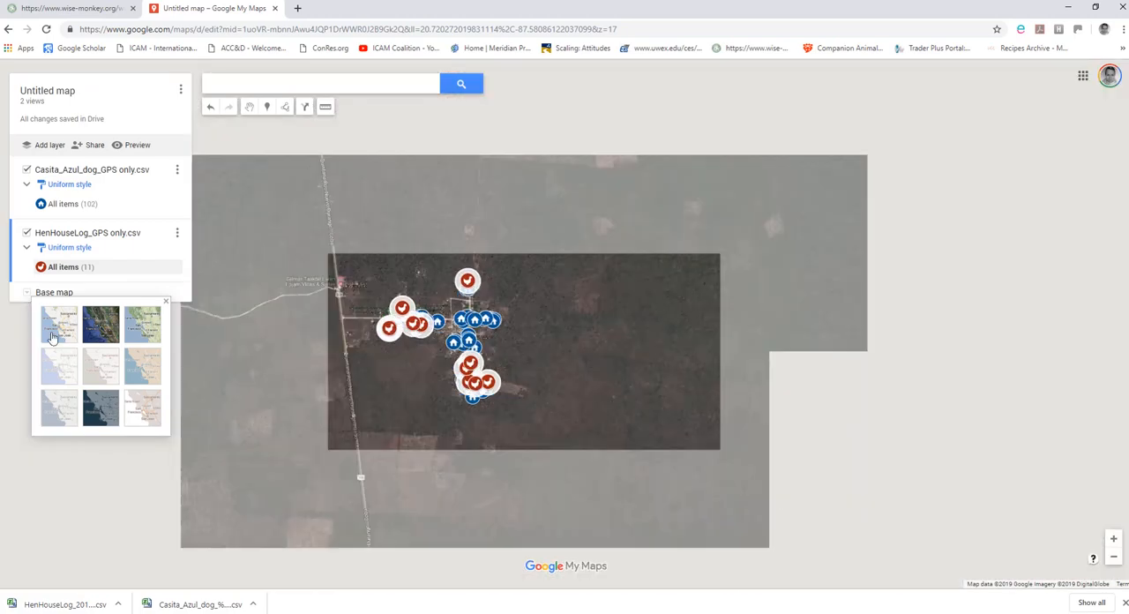
pyautogui.click(52, 335)
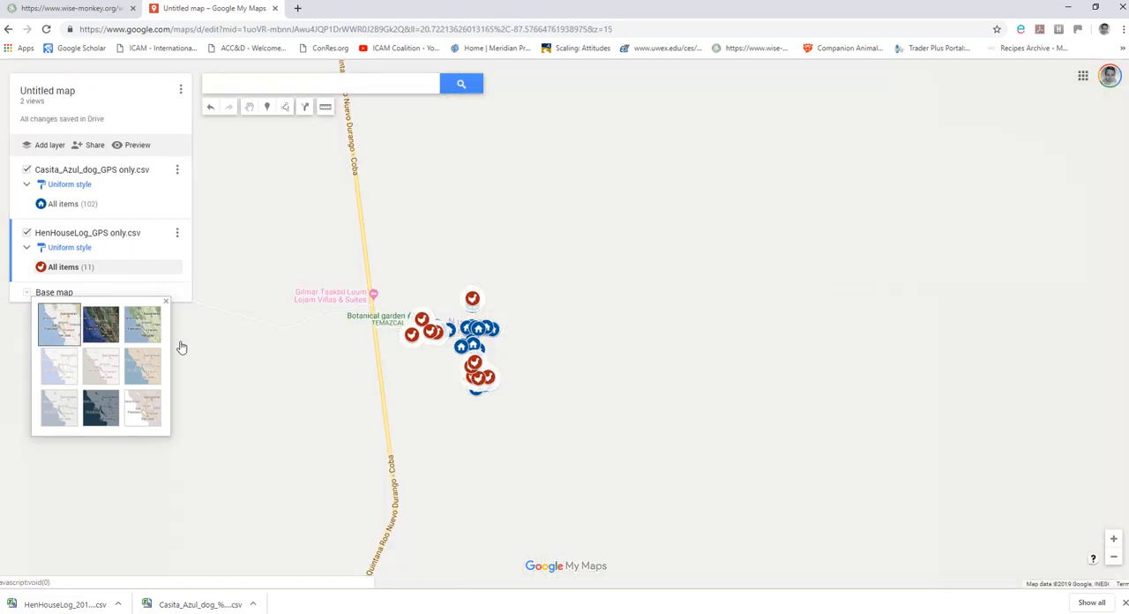
# Generate a printable version of the zoomed-in village map as an image on Letter paper in landscape orientation.
pyautogui.scroll(2, 622, 391)
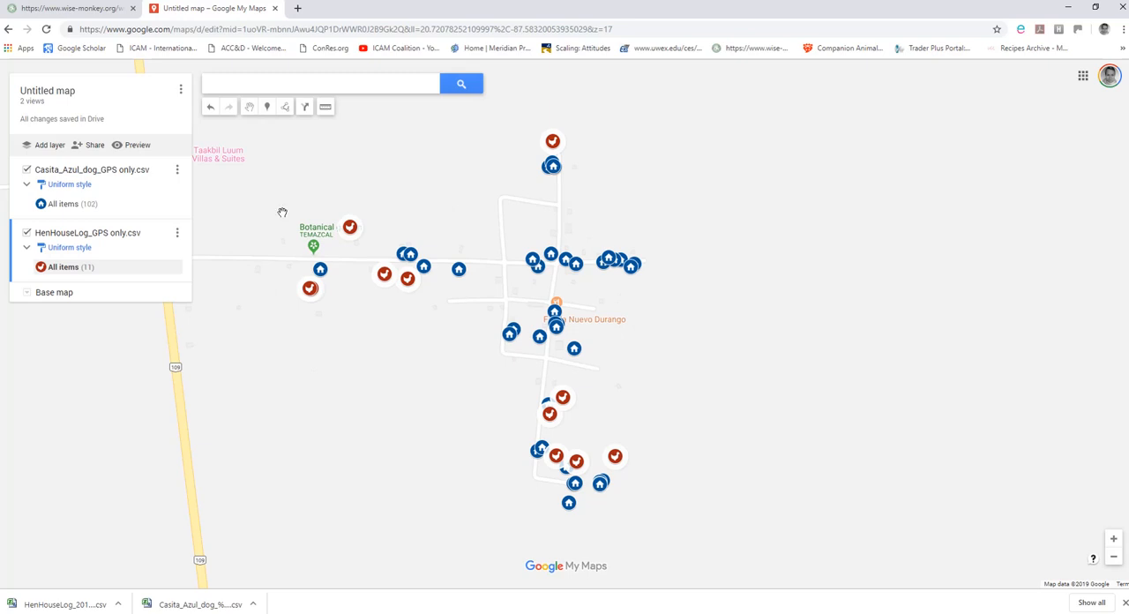
pyautogui.click(181, 94)
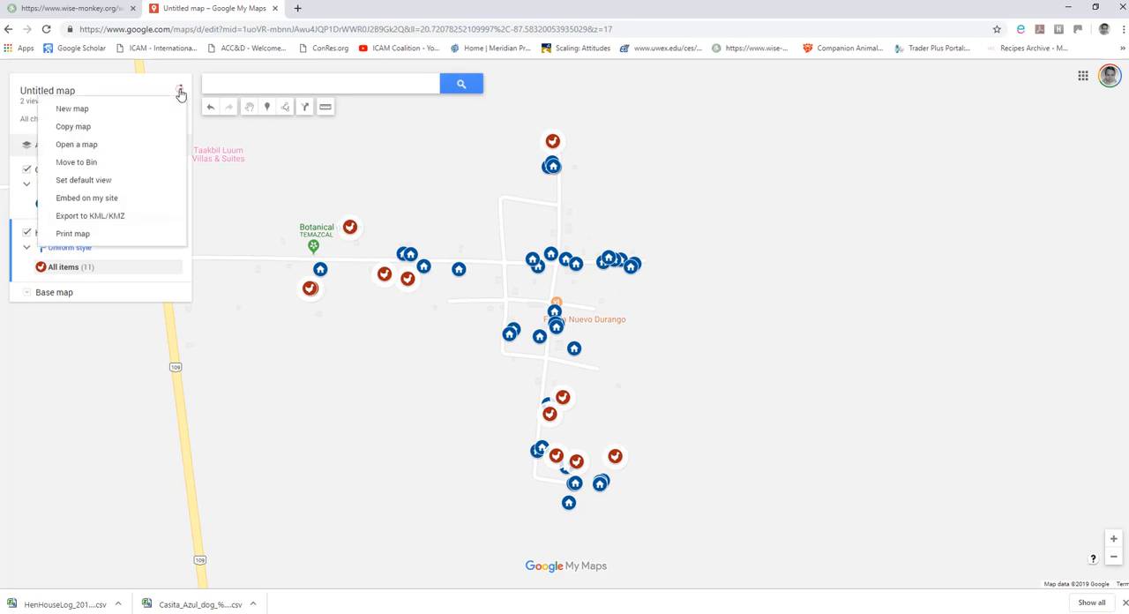
pyautogui.click(106, 234)
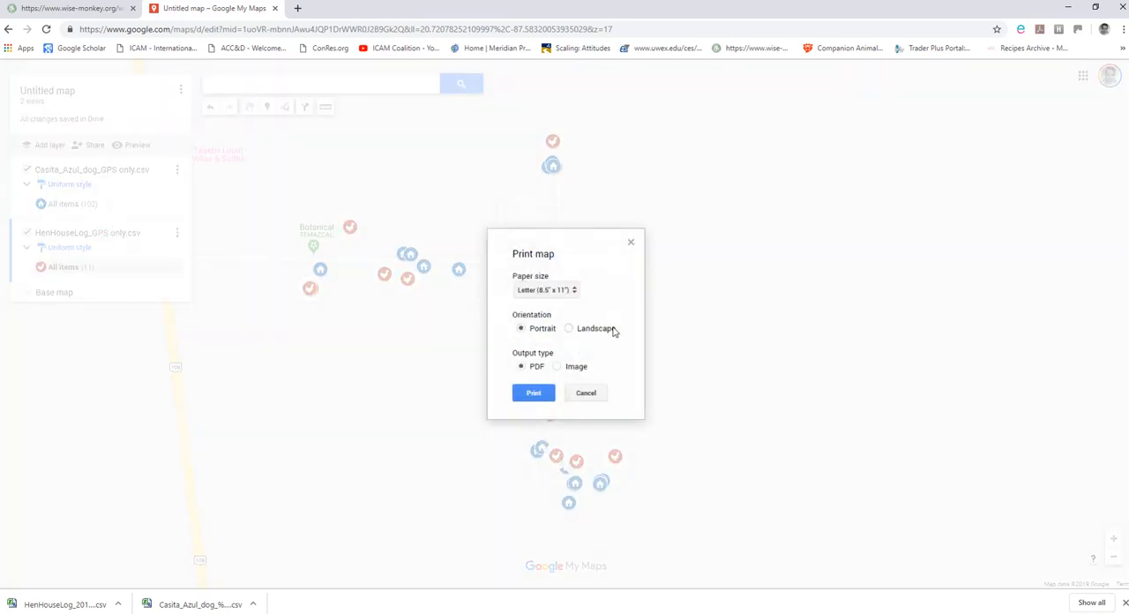
pyautogui.click(557, 366)
pyautogui.click(569, 329)
pyautogui.click(534, 394)
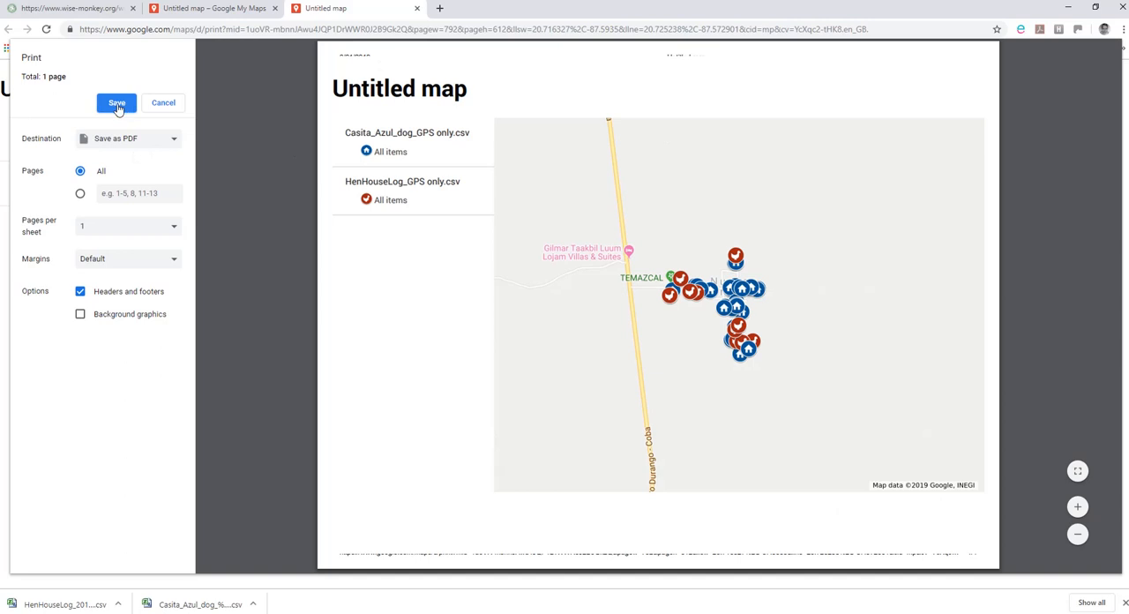
# Check the available print destinations, cancel the printing and close the printable map page.
pyautogui.click(170, 141)
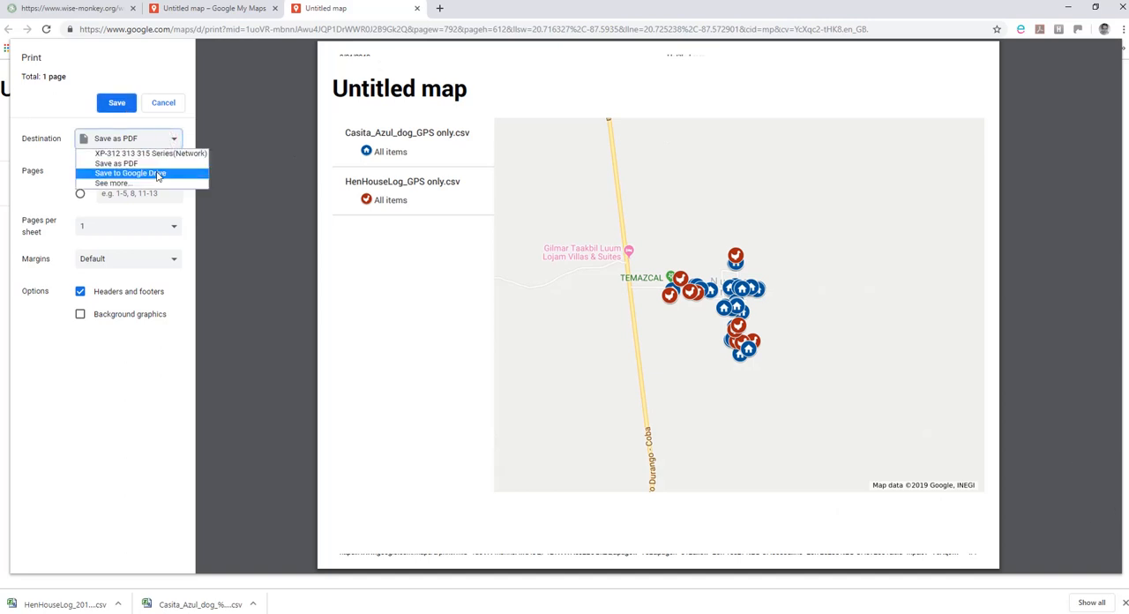
pyautogui.click(164, 102)
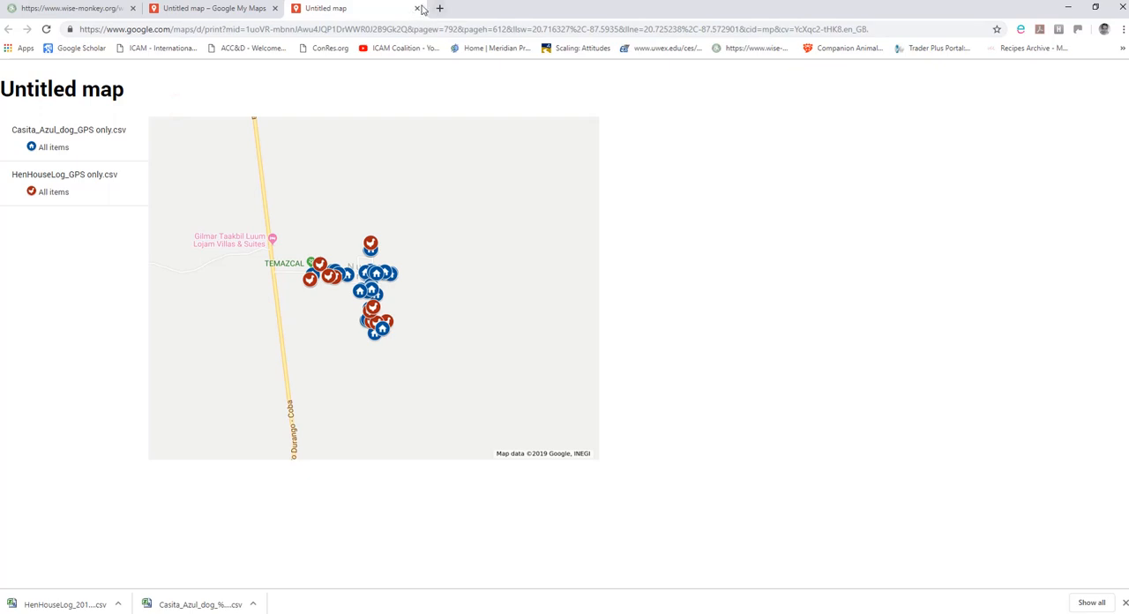
pyautogui.click(418, 8)
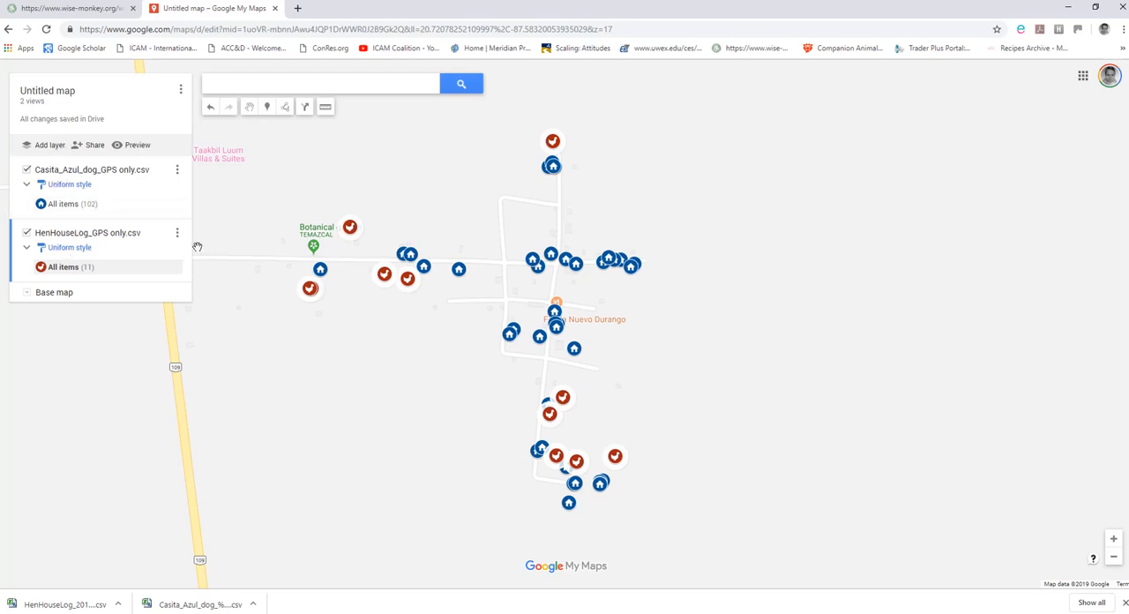
# Add a third layer to the map.
pyautogui.click(50, 146)
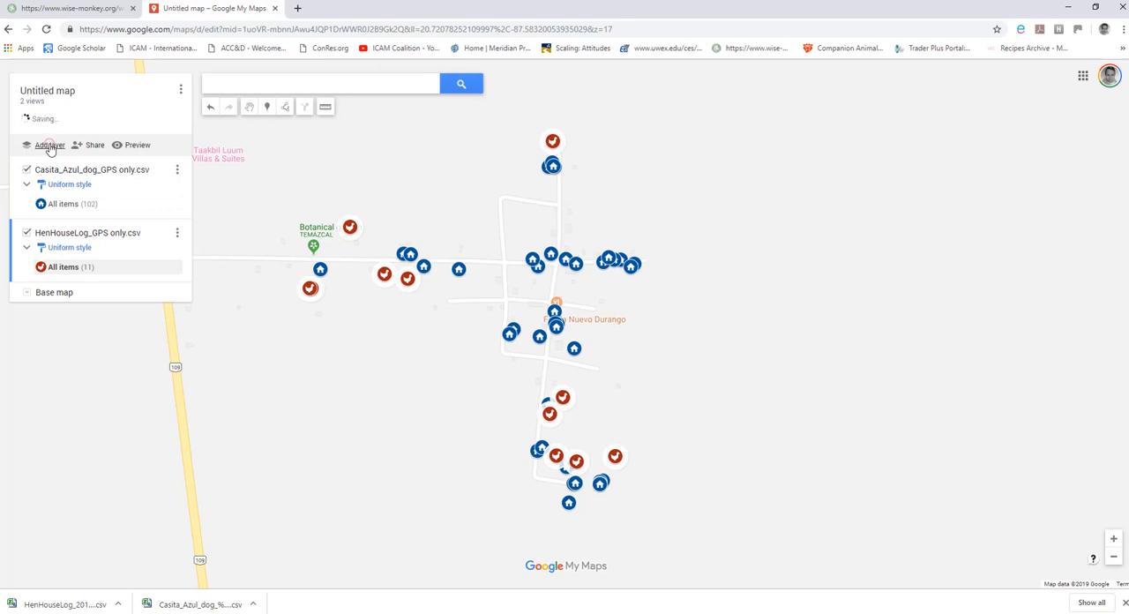